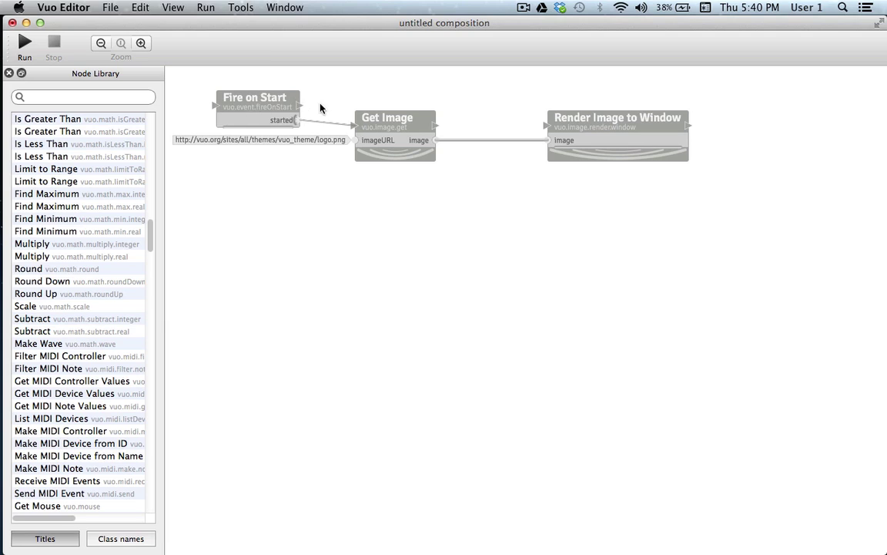
Step: Connect Get Image's image output to Render Image to Window's image input
mouse_move(312, 115)
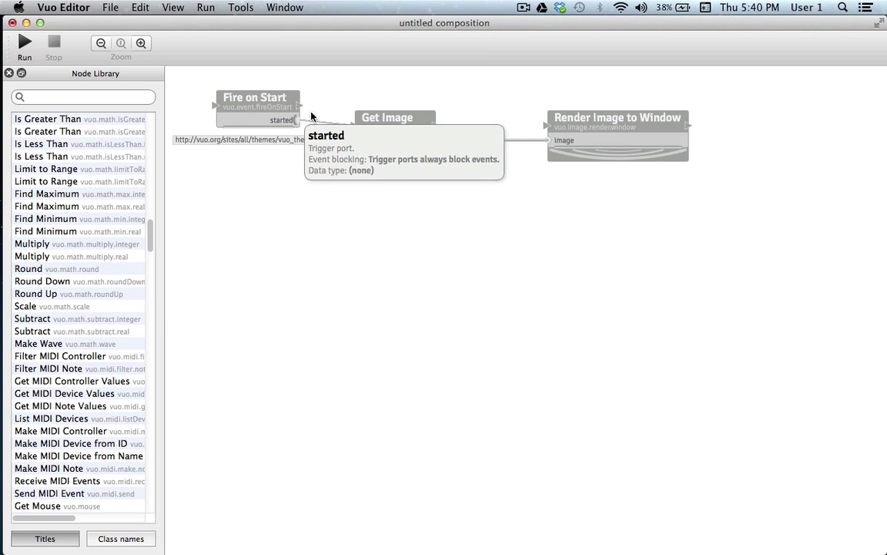
mouse_move(354, 127)
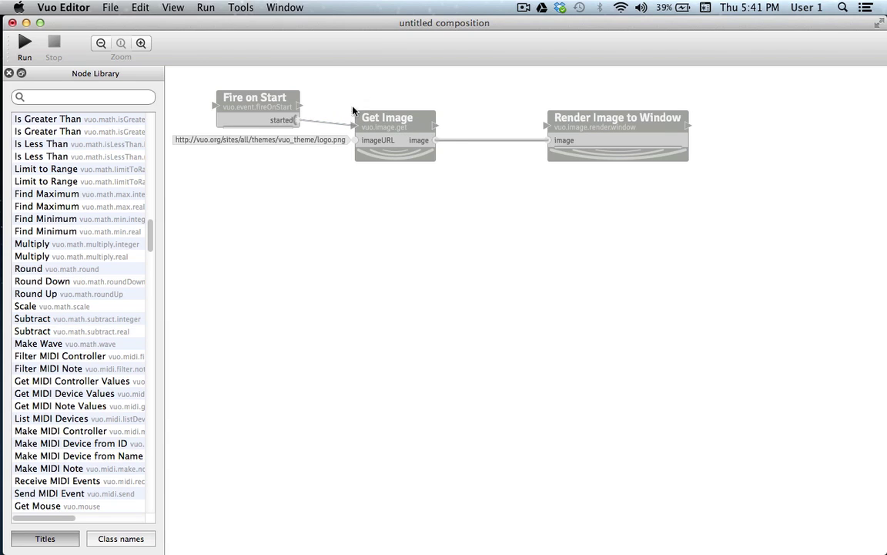
mouse_move(238, 141)
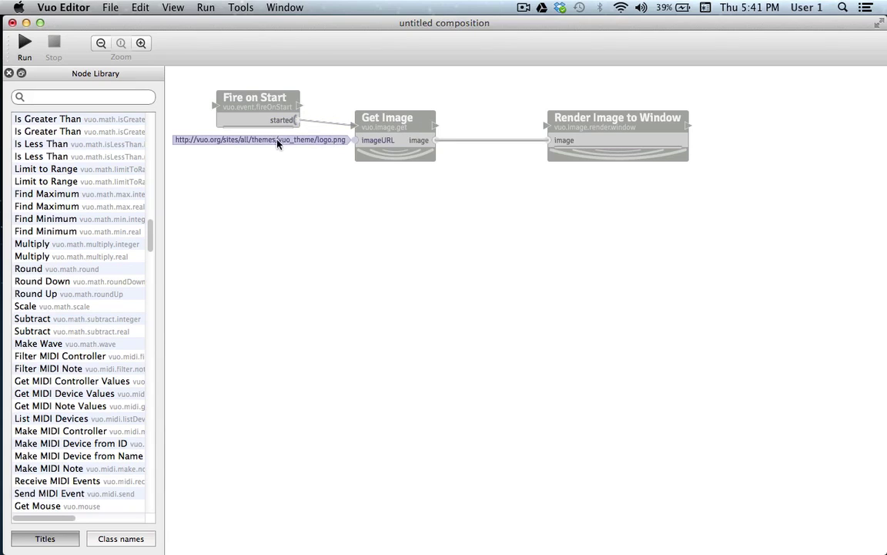
mouse_move(313, 139)
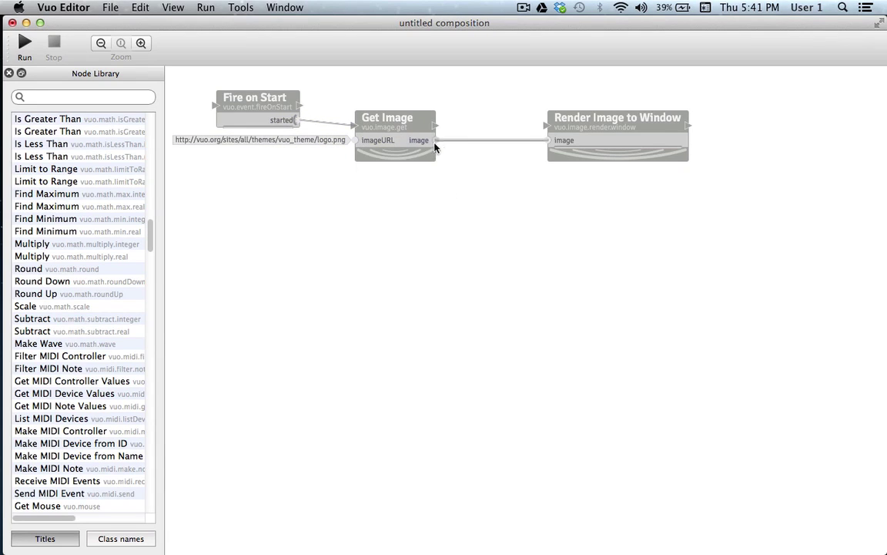
left_click_drag(433, 141, 550, 144)
Step: Run the composition, enlarge and move the VUO logo scene window, and minimize the editor
left_click(19, 45)
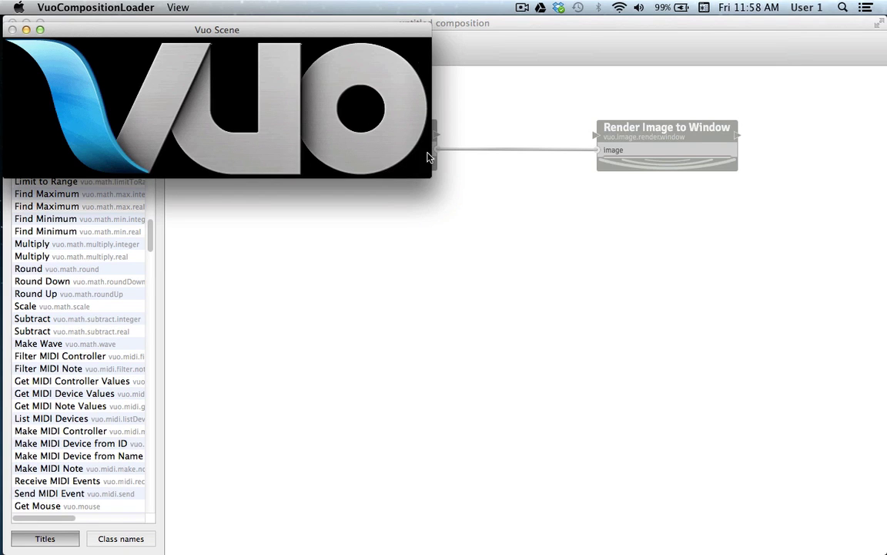
mouse_move(430, 179)
left_mouse_down()
mouse_move(521, 242)
mouse_move(622, 219)
mouse_move(597, 262)
mouse_move(627, 252)
mouse_move(688, 294)
mouse_move(551, 214)
mouse_move(678, 302)
mouse_move(608, 257)
mouse_move(631, 283)
left_mouse_up()
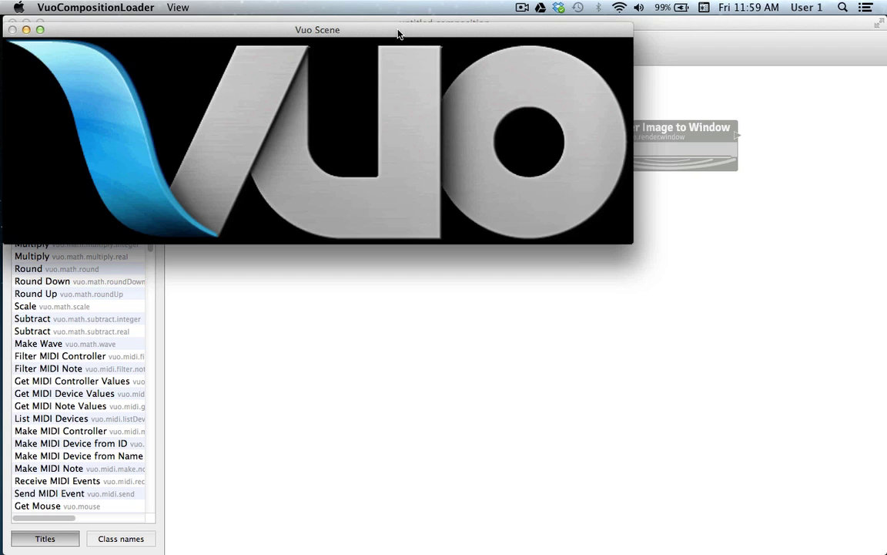
mouse_move(398, 35)
left_mouse_down()
mouse_move(568, 83)
mouse_move(576, 66)
mouse_move(569, 64)
left_mouse_up()
mouse_move(875, 24)
left_mouse_down()
mouse_move(414, 396)
mouse_move(80, 493)
mouse_move(10, 546)
left_mouse_up()
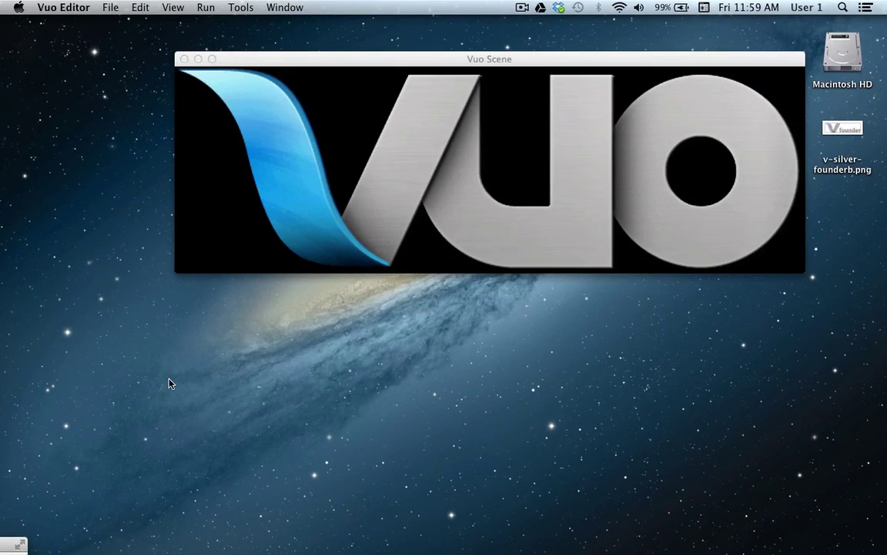
Step: Create a new maximized composition and place a Fire on Start node on the canvas
left_click(110, 7)
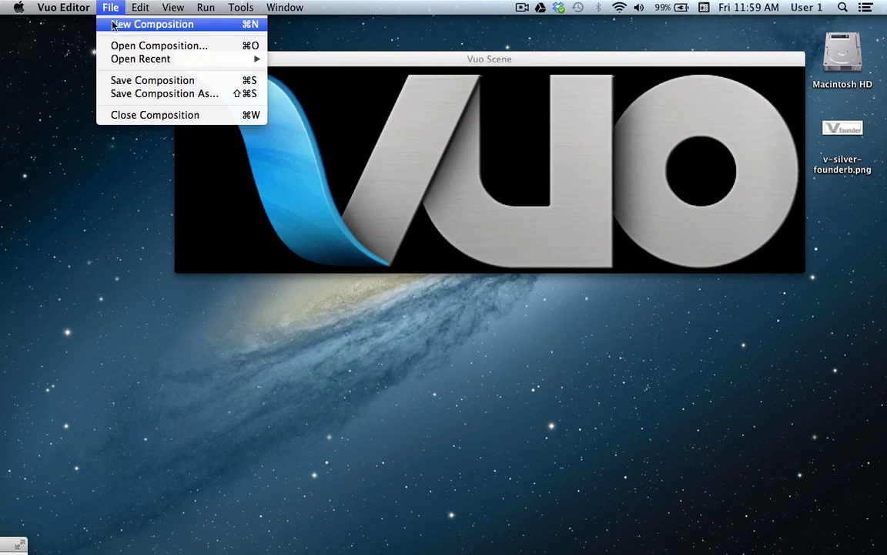
left_click(142, 26)
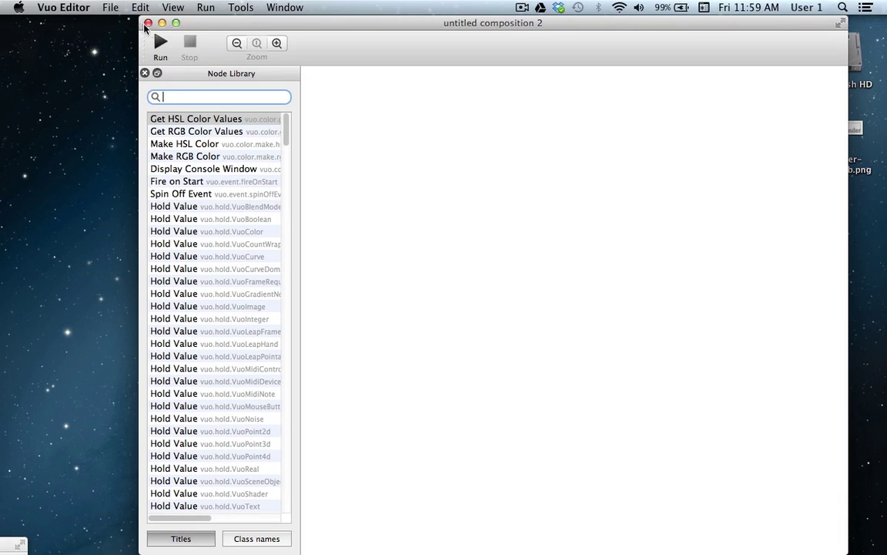
left_click(175, 23)
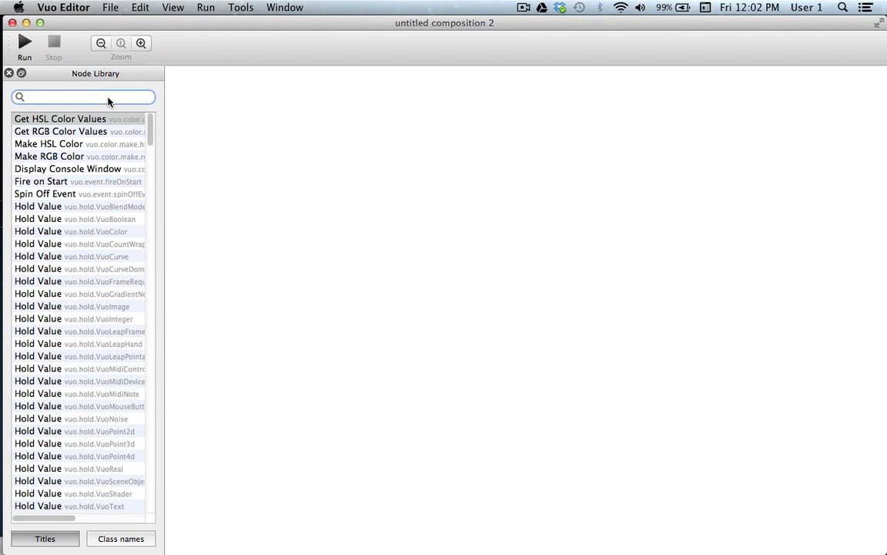
type("fire on")
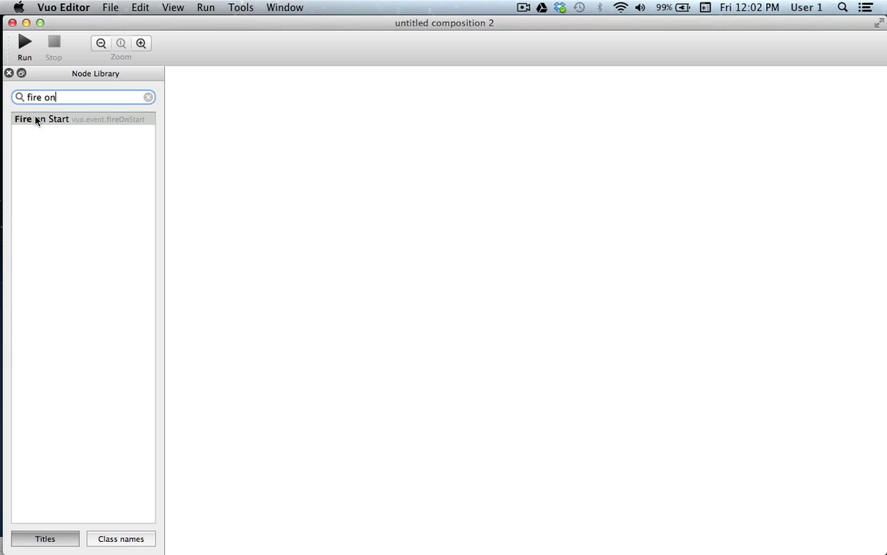
left_click_drag(36, 120, 145, 131)
left_click_drag(213, 120, 213, 120)
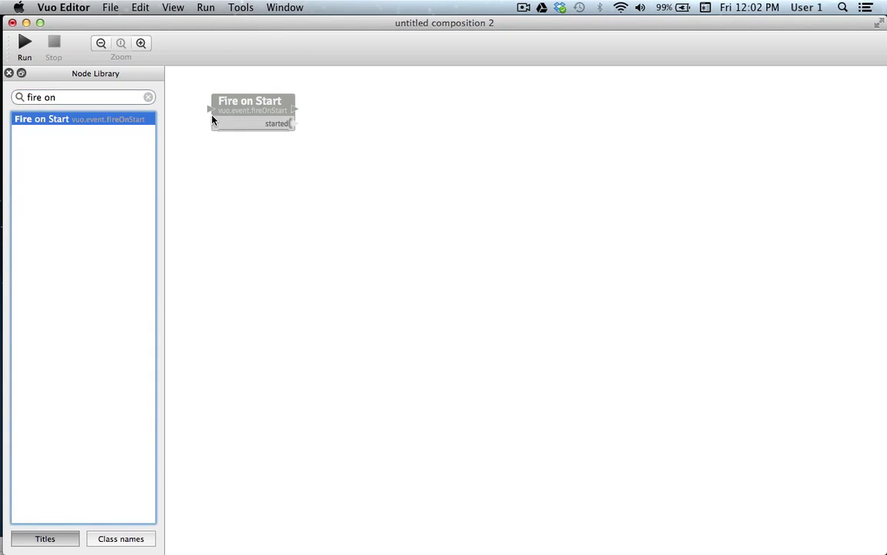
Step: Add a Get Image node and wire Fire on Start's started output into it
left_click(151, 98)
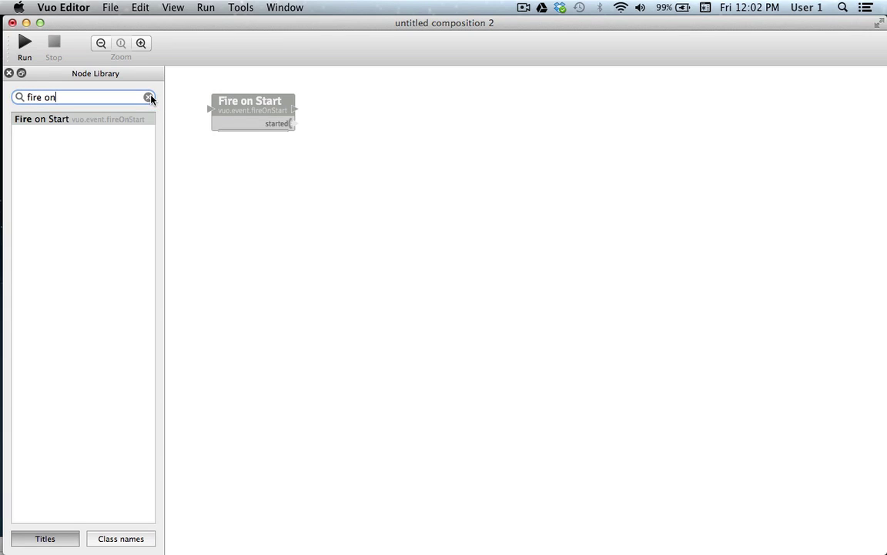
left_click(150, 97)
type("get im")
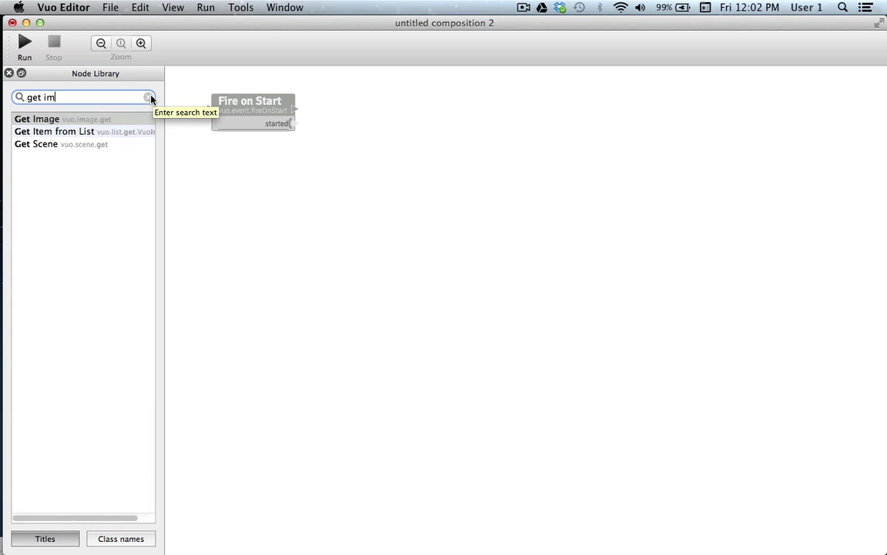
left_click(84, 119)
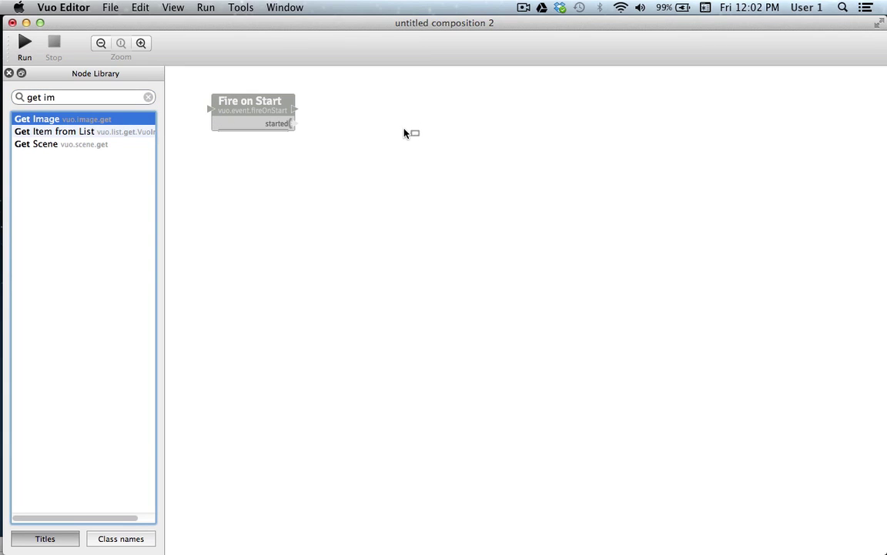
left_click_drag(404, 133, 406, 132)
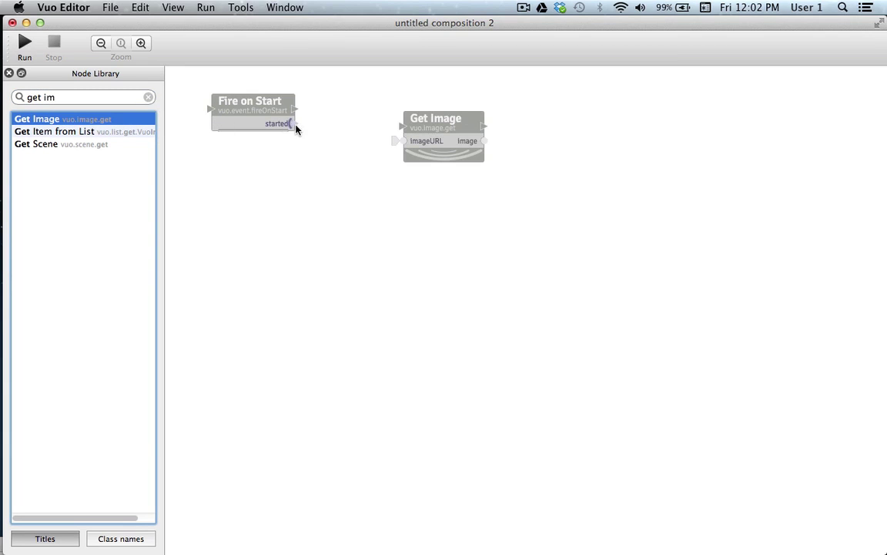
mouse_move(295, 125)
left_mouse_down()
mouse_move(360, 145)
mouse_move(403, 127)
left_mouse_up()
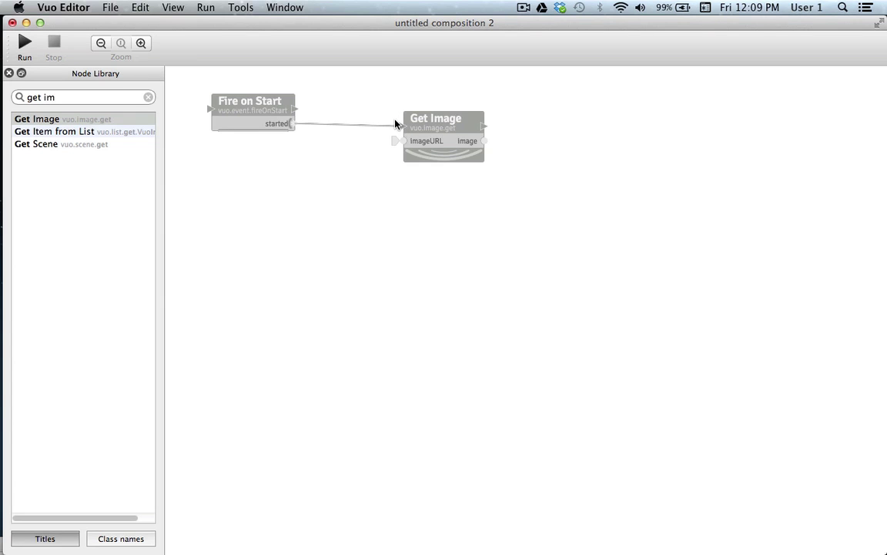
mouse_move(413, 122)
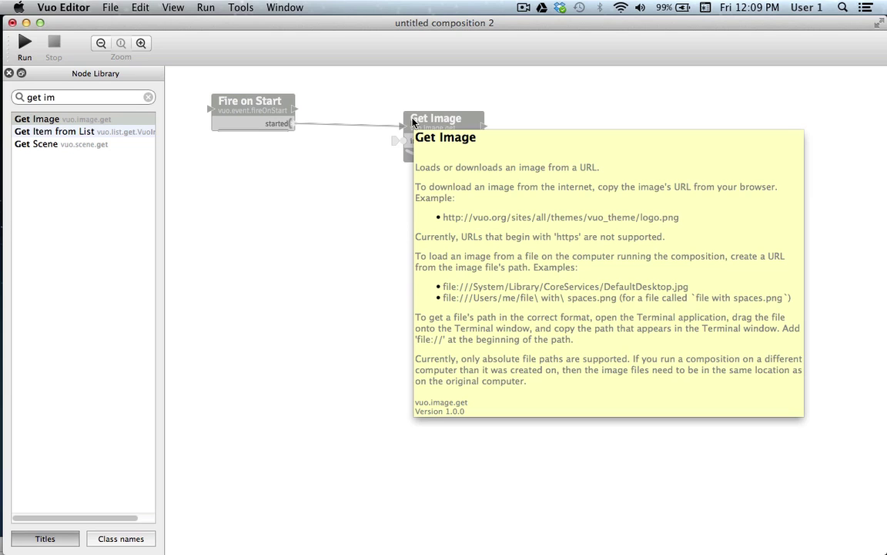
key("ctrl+Right")
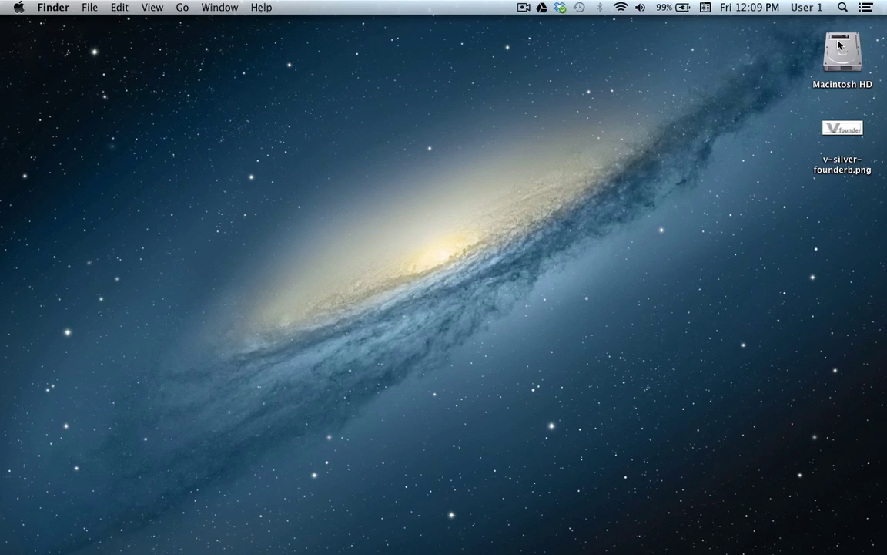
Step: Launch Terminal through Spotlight search
left_click(843, 131)
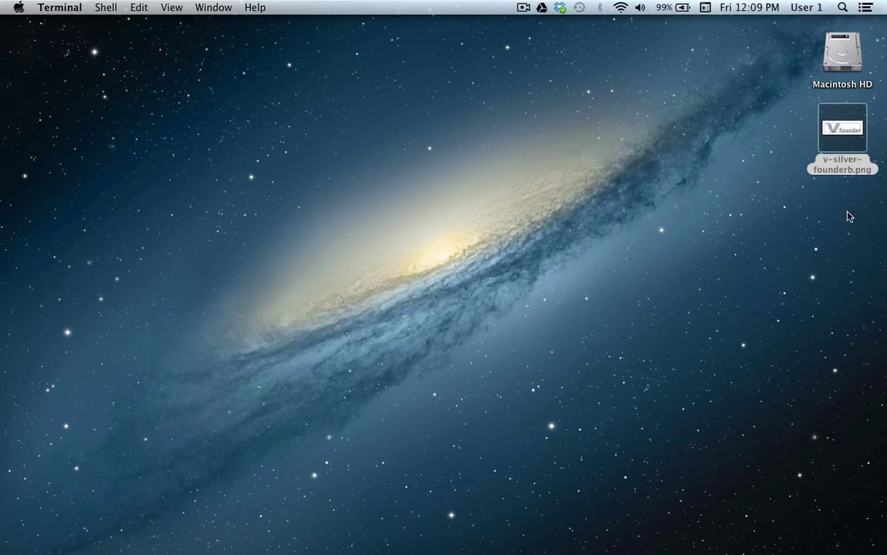
left_click(795, 204)
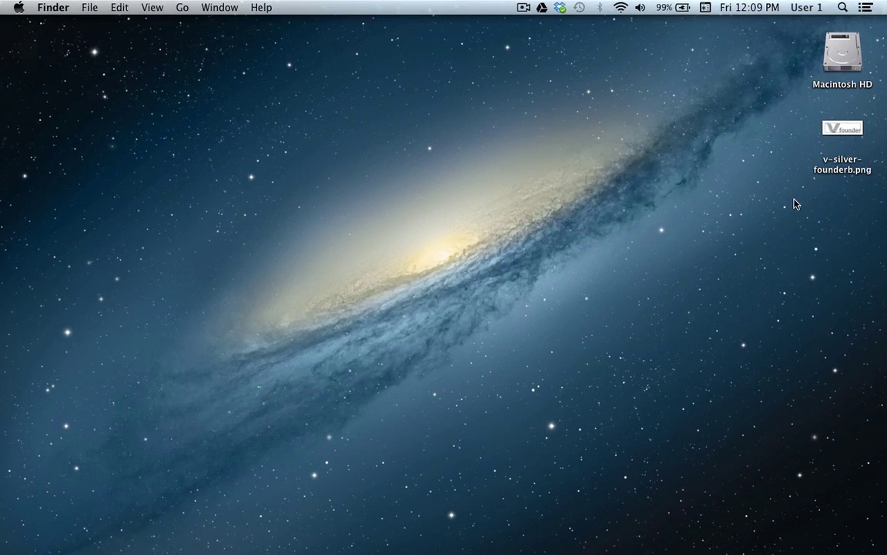
left_click(843, 8)
type("terminal")
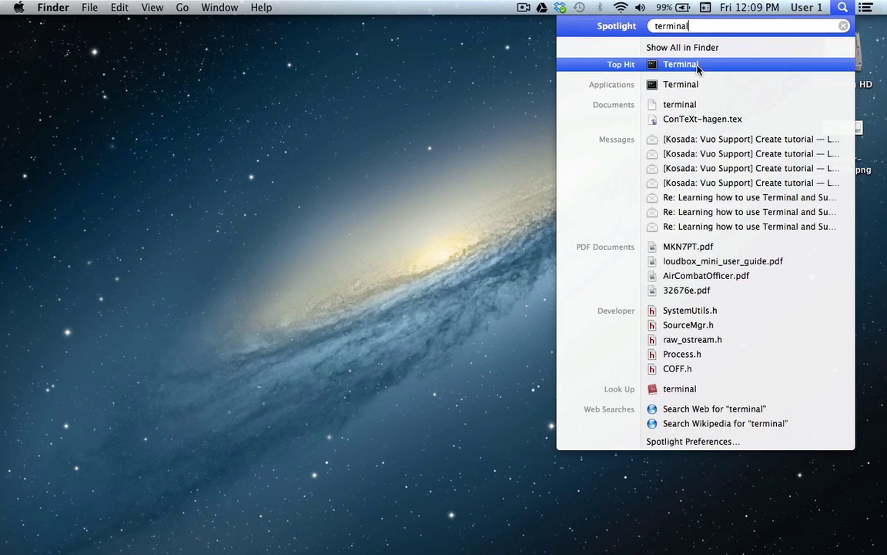
left_click(693, 66)
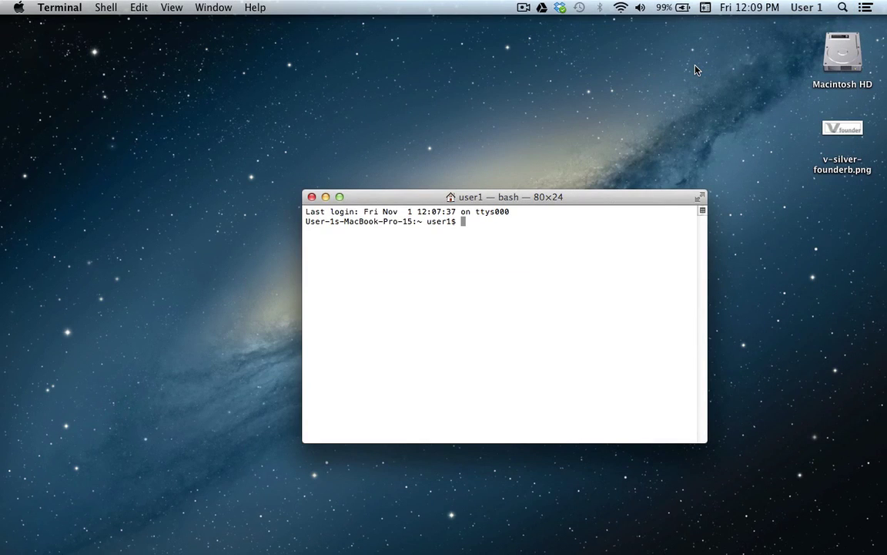
left_click_drag(535, 198, 533, 190)
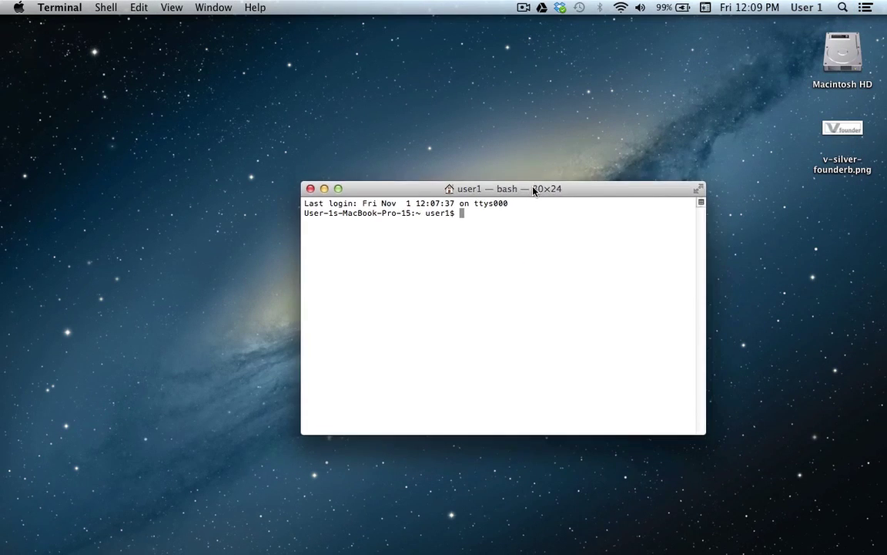
Step: Drop v-silver-founderb.png into Terminal and select its full file path
left_click(612, 156)
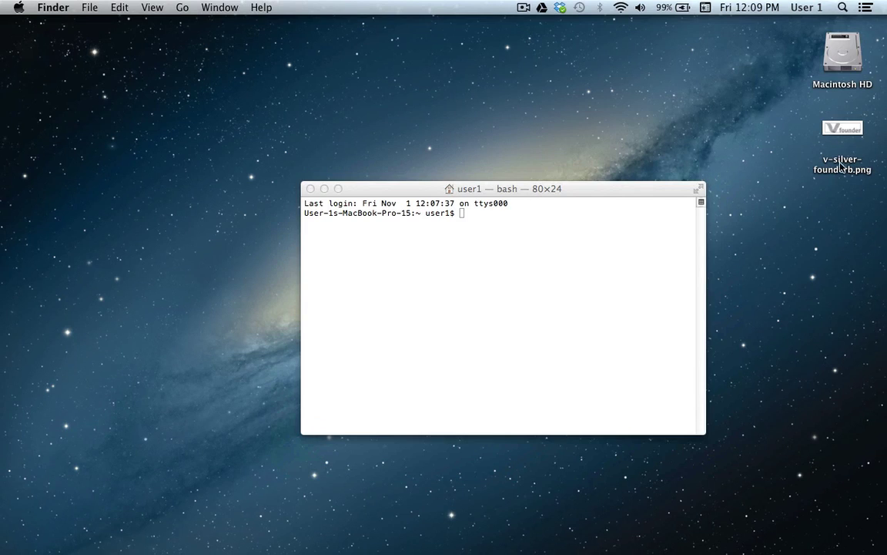
mouse_move(840, 165)
left_mouse_down()
mouse_move(830, 285)
mouse_move(692, 284)
mouse_move(606, 296)
left_mouse_up()
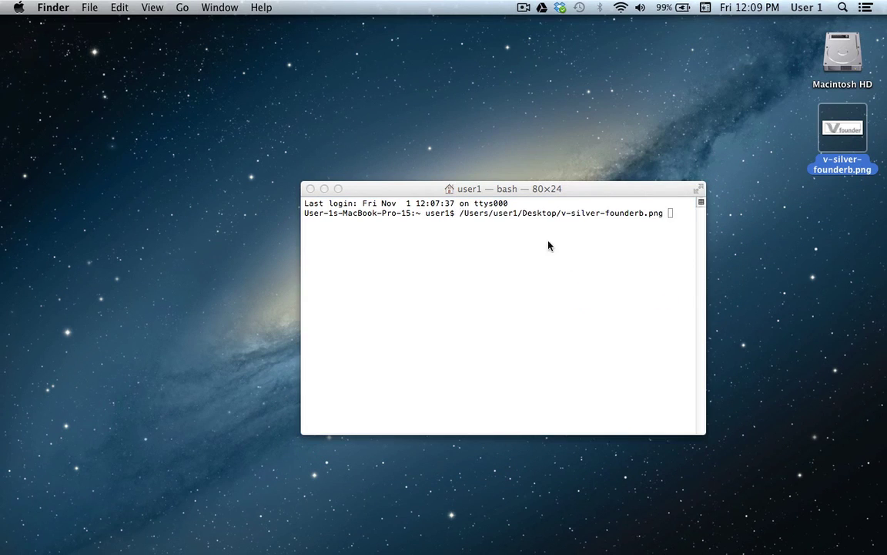
left_click(659, 216)
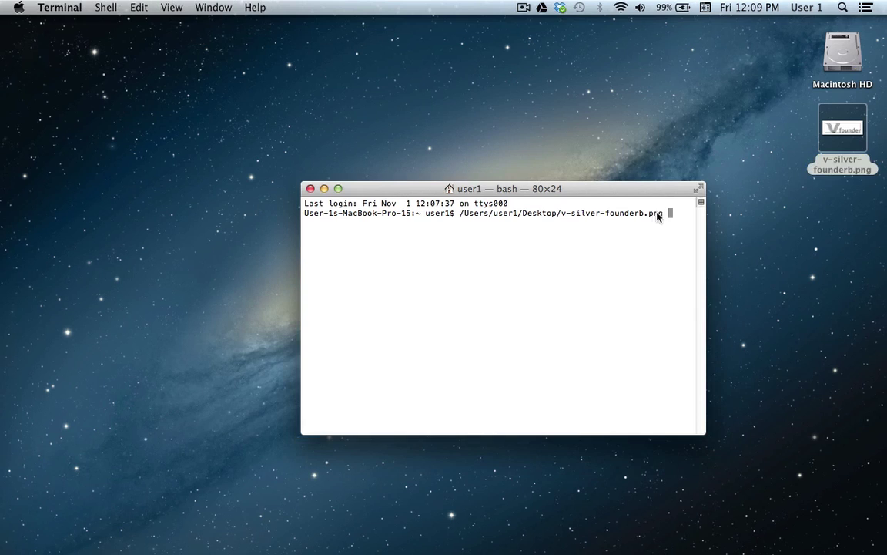
left_click_drag(666, 217, 460, 216)
key("super+c")
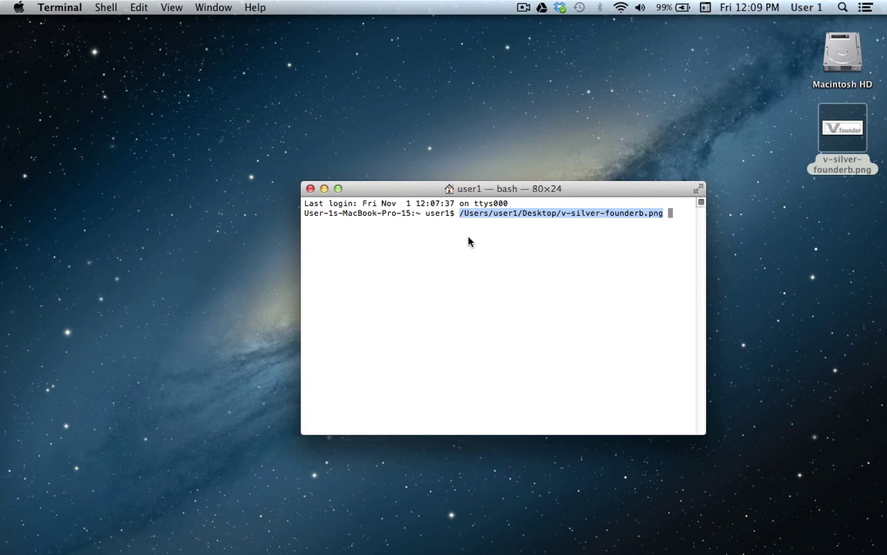
key("ctrl+Left")
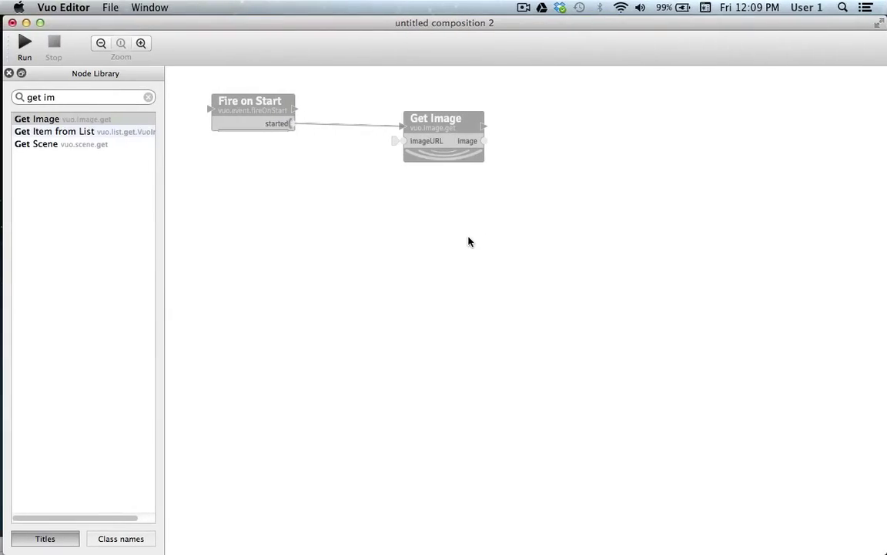
Step: Set Get Image's imageURL to file:///Users/user1/Desktop/v-silver-founderb.png
double_click(403, 142)
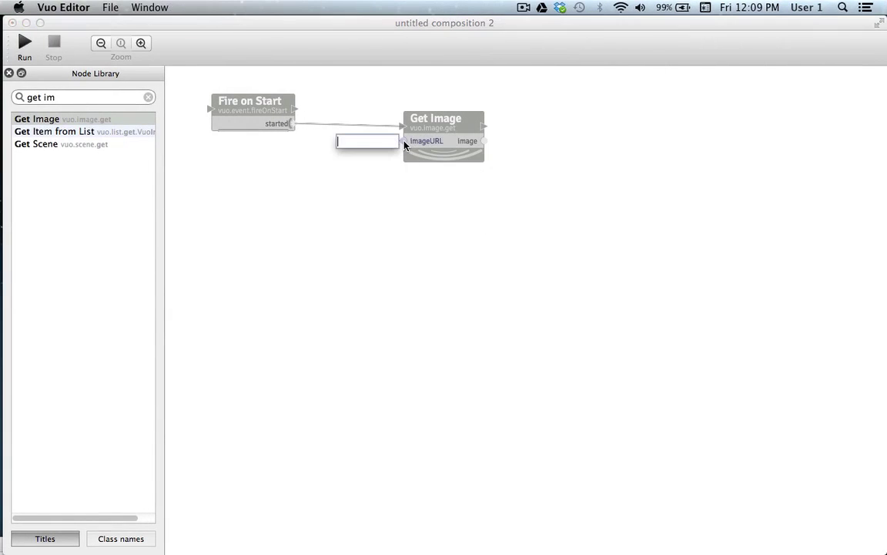
key("super+v")
key("Left")
key("Left")
key("Left")
key("Left")
key("Left")
key("Left")
type("fi")
type("le://")
left_click(319, 177)
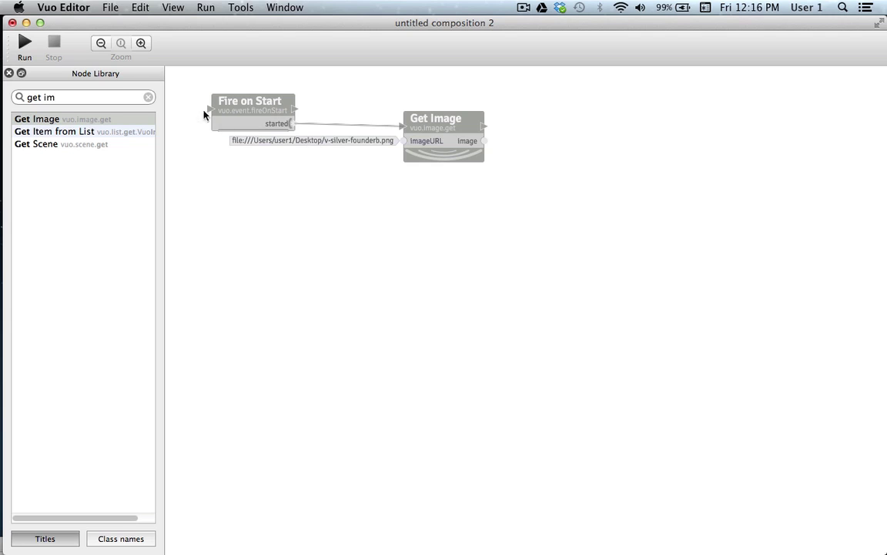
Step: Find 'image object', place Make 3D Object from Image, and cable Get Image's image into it
left_click(148, 97)
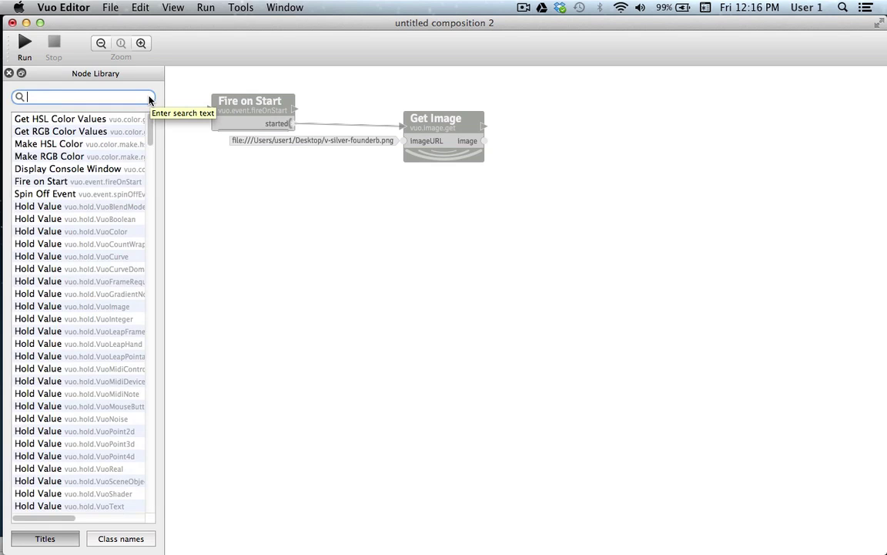
type("image object")
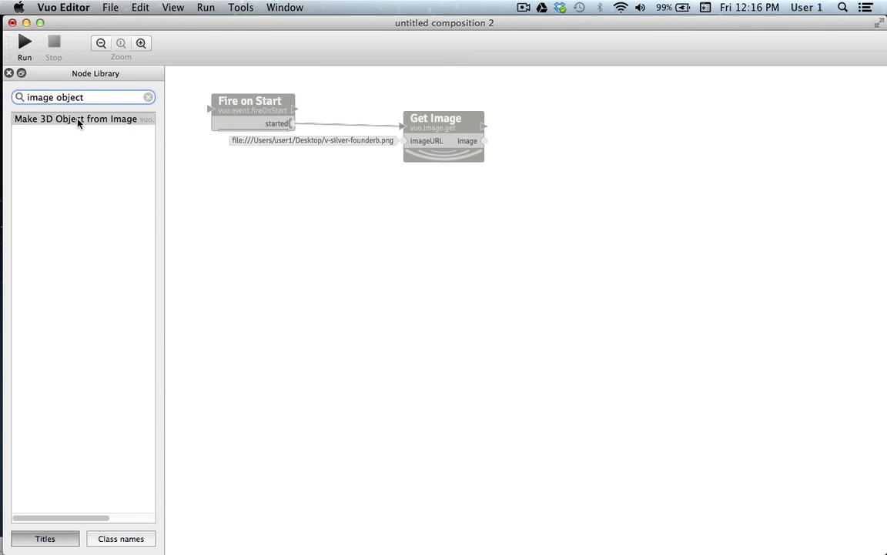
mouse_move(77, 122)
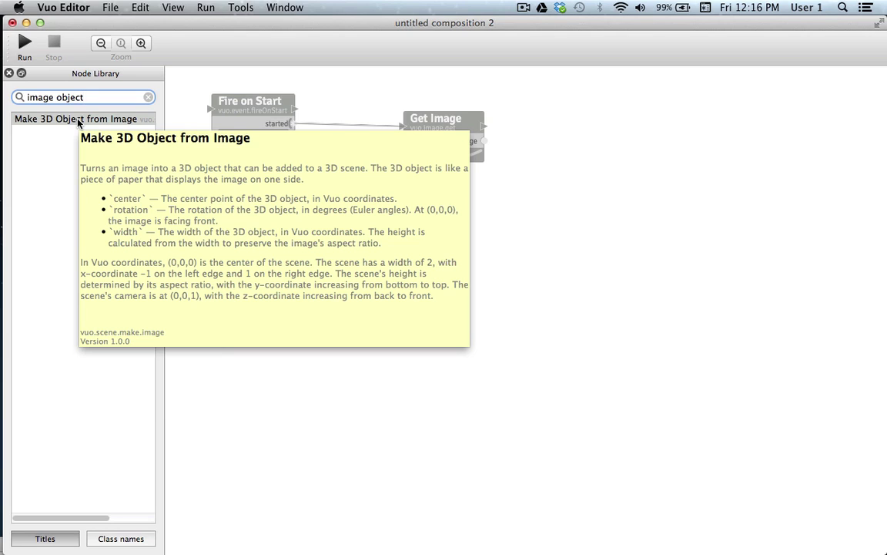
left_click_drag(78, 121, 195, 132)
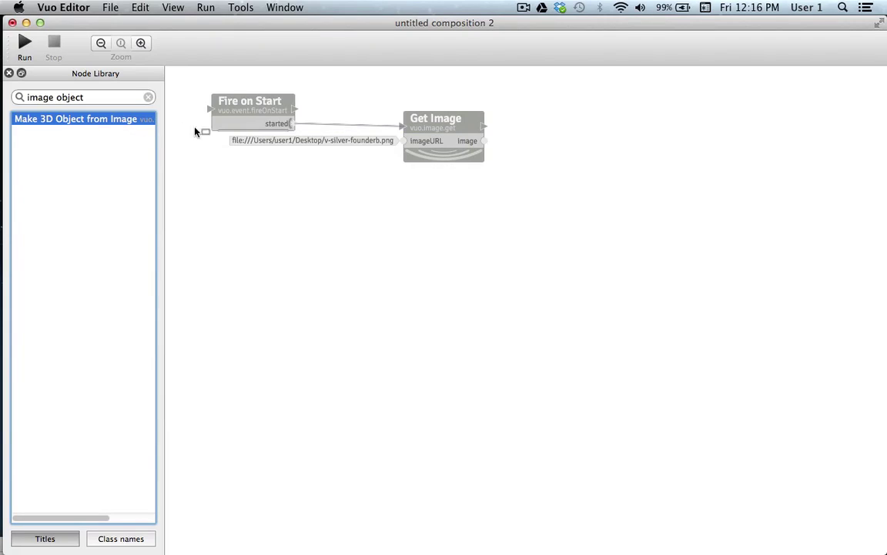
mouse_move(369, 177)
left_mouse_down()
mouse_move(575, 185)
mouse_move(620, 158)
mouse_move(608, 163)
left_mouse_up()
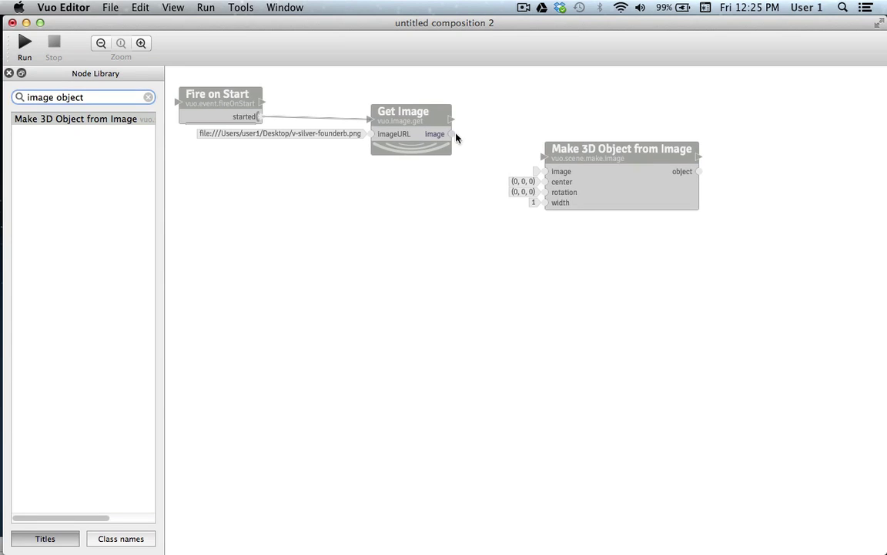
left_click_drag(452, 134, 545, 173)
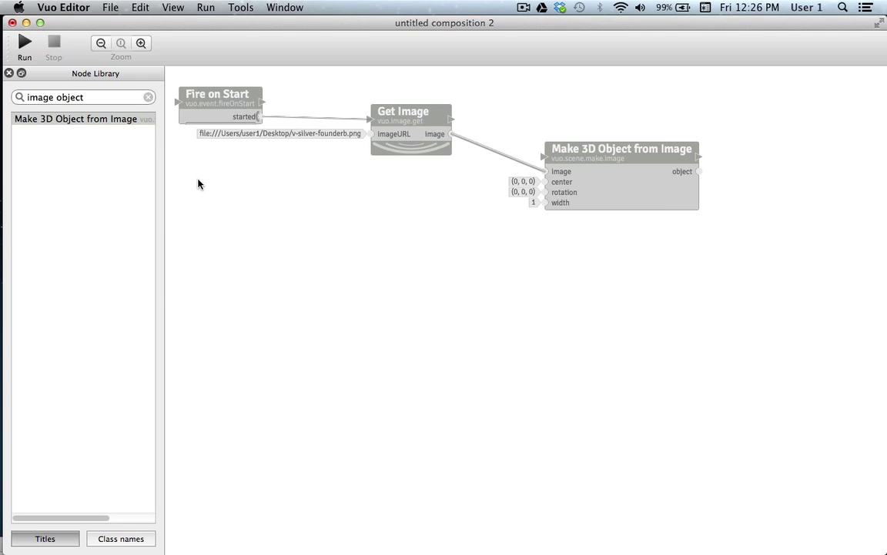
left_click(149, 97)
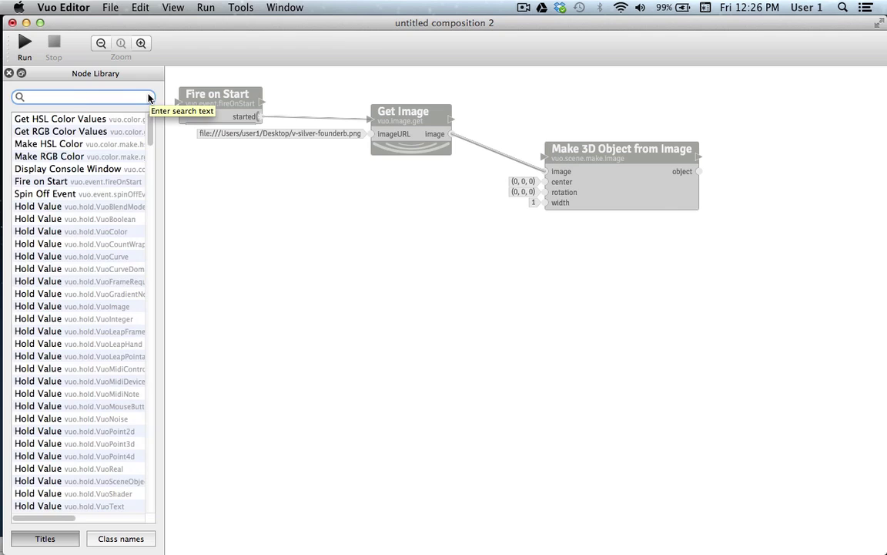
Step: Add Render Scene to Window, connect the 3D object to objects item1, and run
type("render scene")
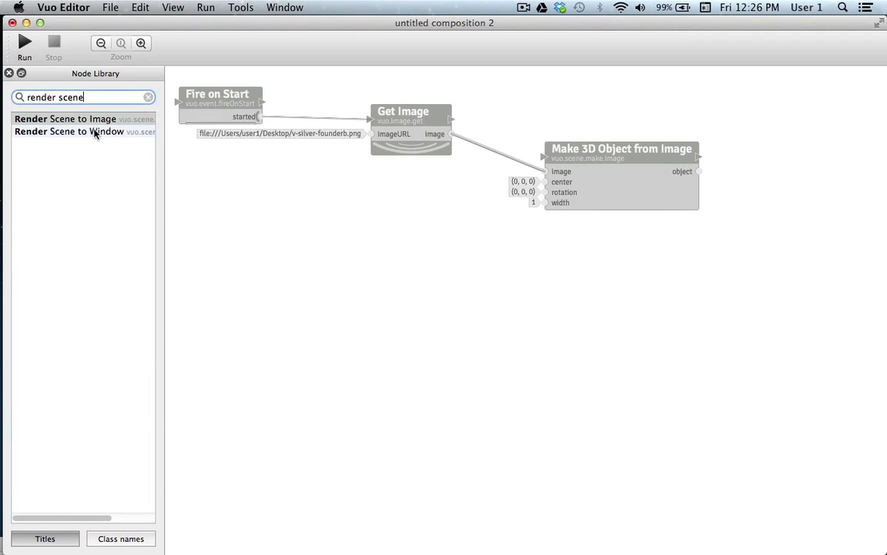
mouse_move(67, 136)
left_mouse_down()
mouse_move(253, 192)
mouse_move(784, 242)
mouse_move(747, 240)
left_mouse_up()
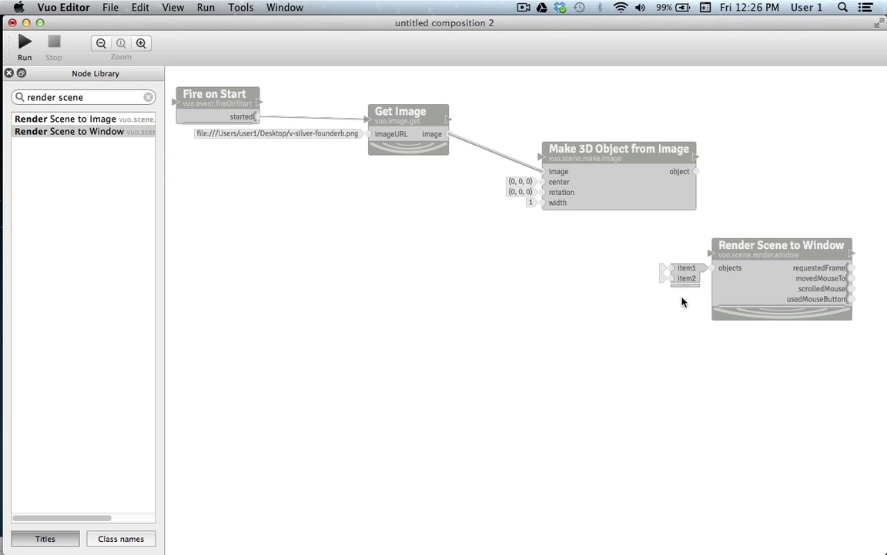
mouse_move(687, 290)
left_mouse_down()
mouse_move(691, 433)
mouse_move(685, 343)
left_mouse_up()
left_click_drag(688, 301, 688, 299)
mouse_move(698, 172)
left_mouse_down()
mouse_move(667, 218)
mouse_move(670, 271)
left_mouse_up()
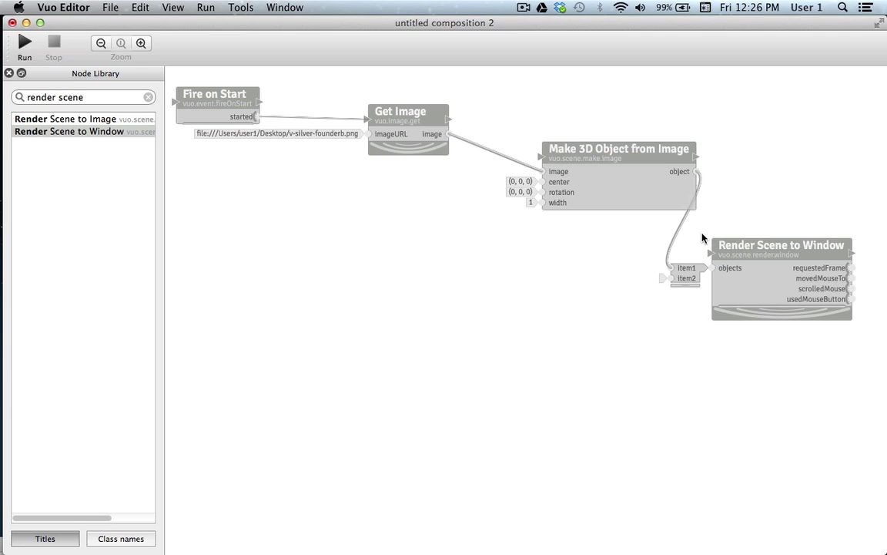
left_click(25, 43)
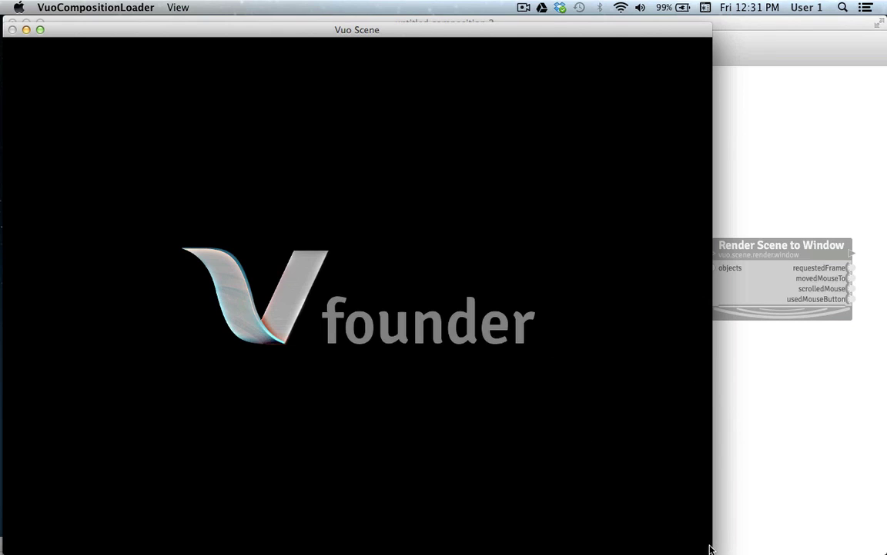
Step: Shrink the V founder scene window and move it to the right
mouse_move(713, 544)
left_mouse_down()
mouse_move(646, 527)
mouse_move(485, 523)
left_mouse_up()
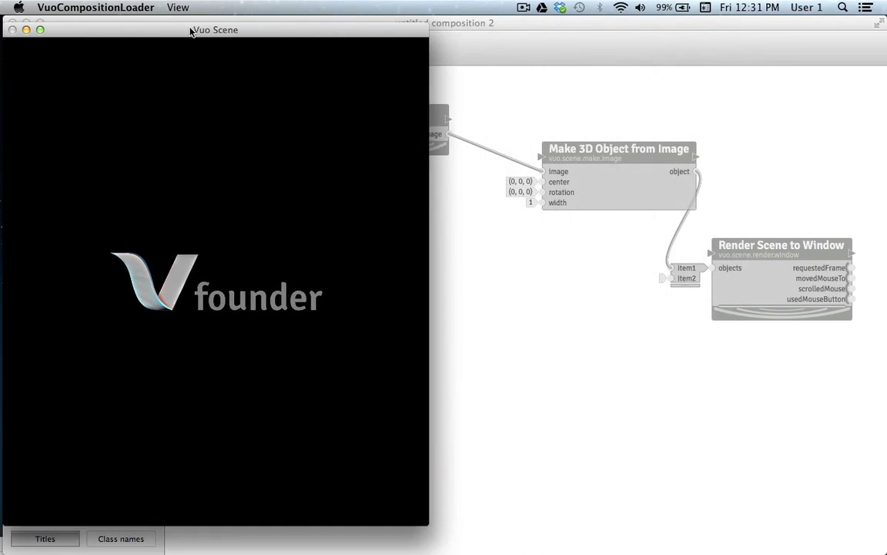
left_click_drag(190, 30, 608, 31)
Step: Place a smaller VUO logo window top-left and resize the V founder window beside it
key("ctrl+Up")
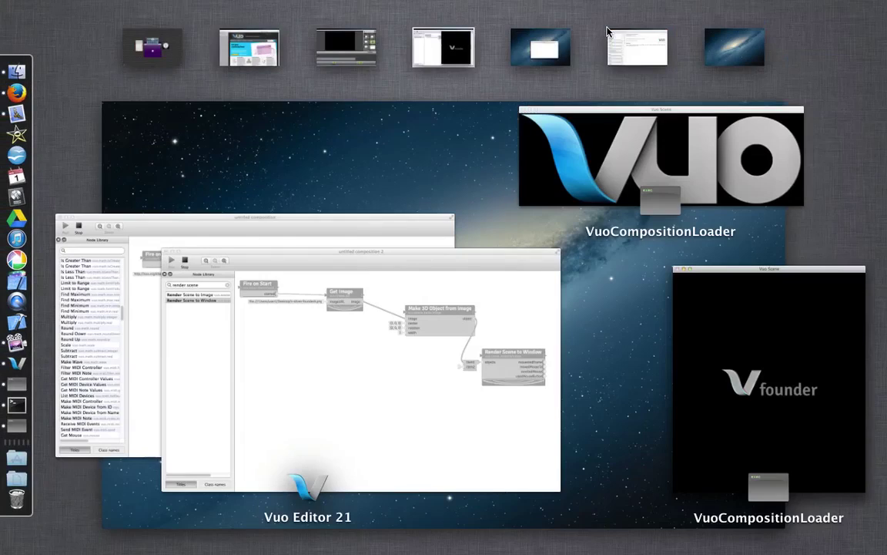
left_click(564, 121)
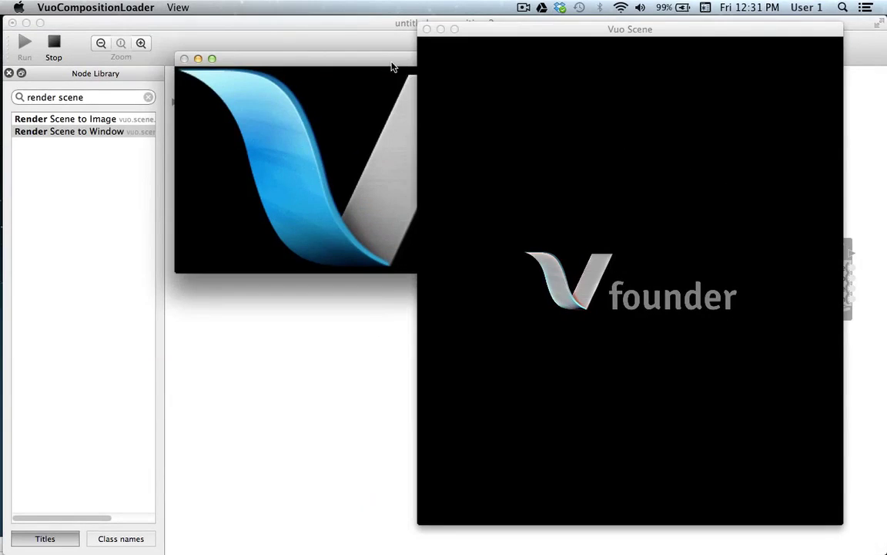
double_click(392, 62)
left_click_drag(307, 55, 204, 34)
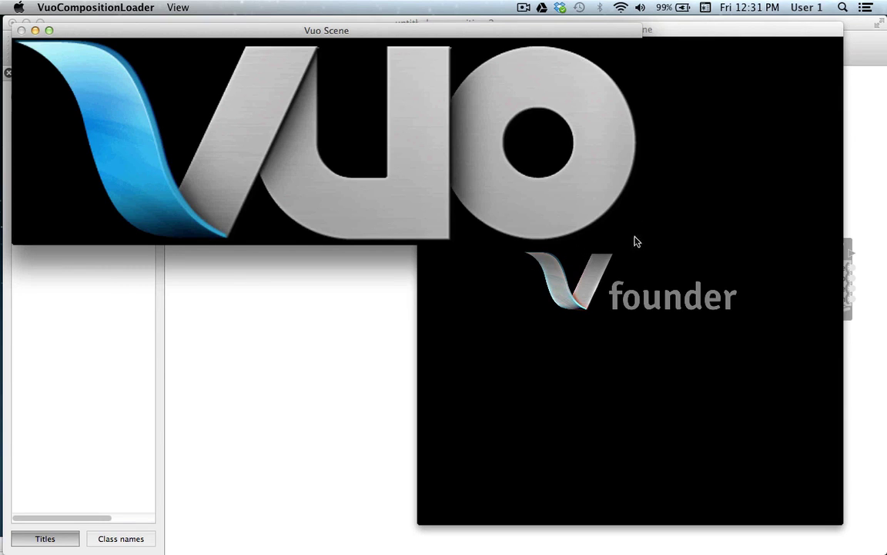
left_click_drag(636, 242, 342, 189)
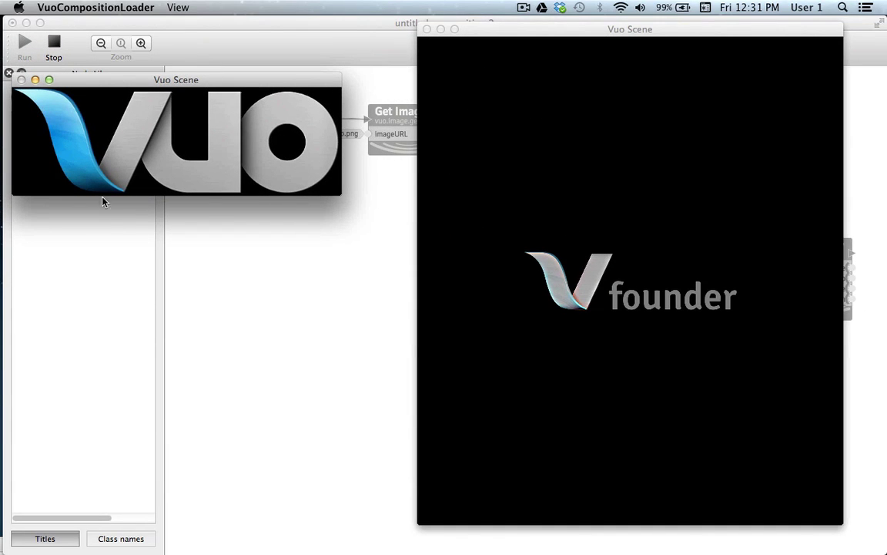
mouse_move(342, 201)
left_mouse_down()
mouse_move(481, 275)
mouse_move(333, 183)
mouse_move(521, 273)
mouse_move(321, 171)
mouse_move(356, 205)
mouse_move(365, 203)
left_mouse_up()
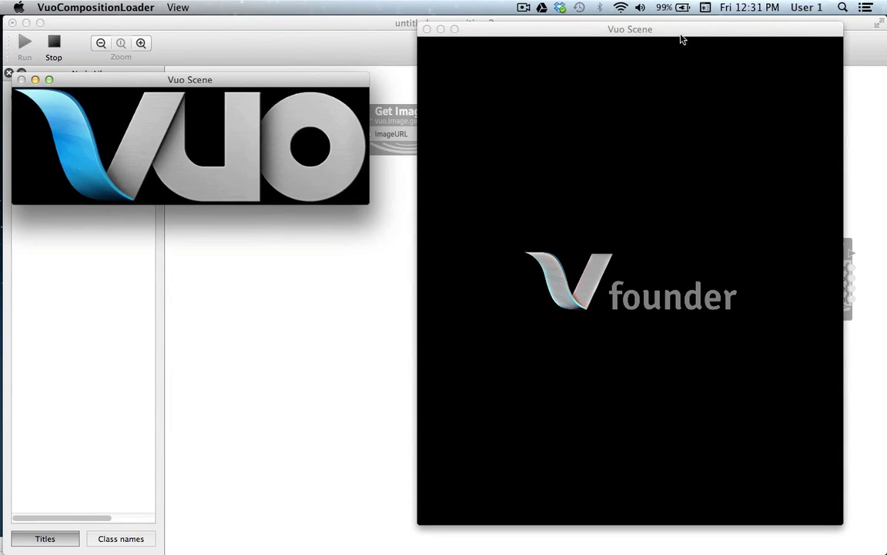
left_click_drag(676, 34, 643, 28)
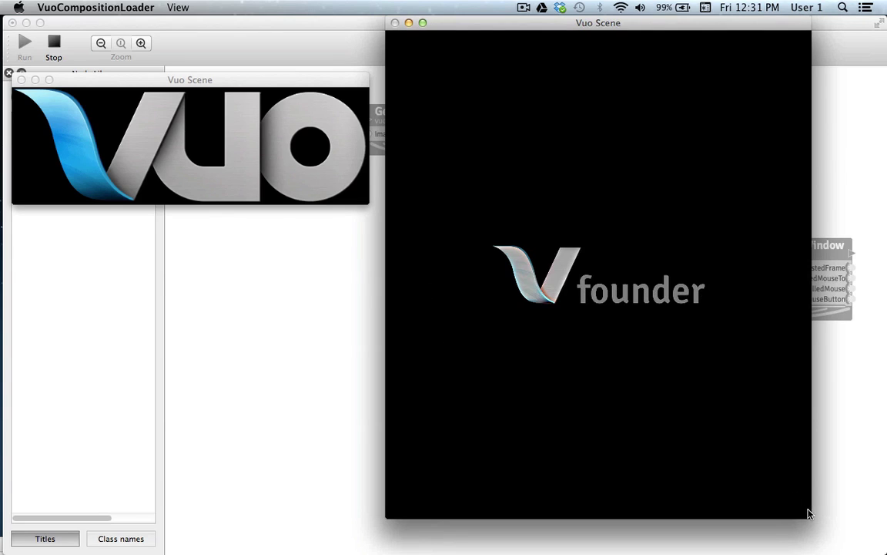
mouse_move(810, 516)
left_mouse_down()
mouse_move(671, 466)
mouse_move(531, 459)
mouse_move(734, 462)
mouse_move(828, 316)
mouse_move(830, 349)
mouse_move(849, 252)
mouse_move(866, 23)
mouse_move(755, 35)
mouse_move(818, 208)
mouse_move(775, 370)
mouse_move(765, 503)
mouse_move(833, 530)
left_mouse_up()
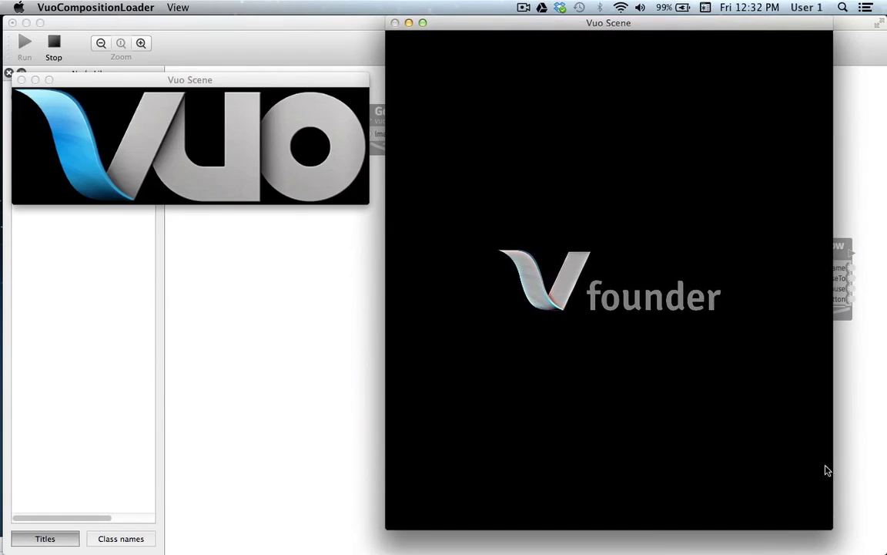
Step: Drag the V founder scene window left over the VUO logo window
left_click_drag(701, 29, 532, 25)
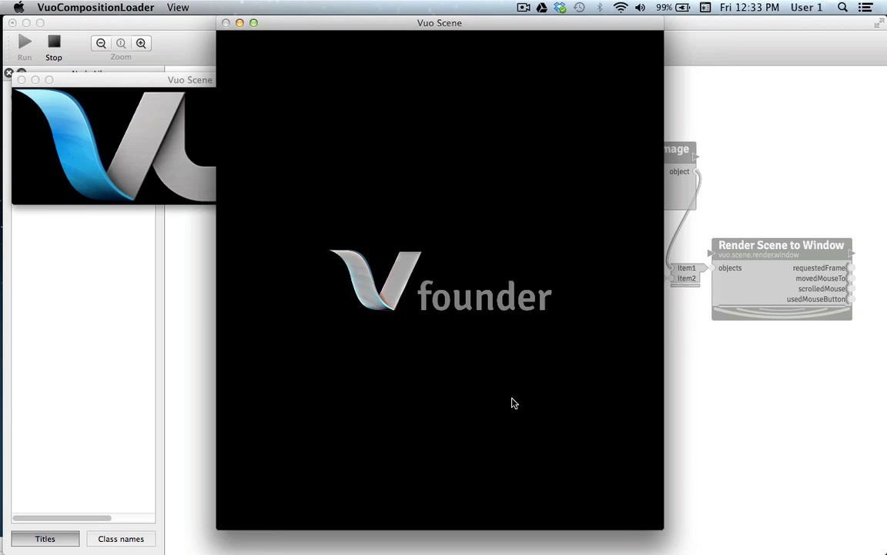
Step: Resize the Vuo Scene window wider, then narrower, then wide and short, and return to the editor
left_click_drag(659, 525, 746, 526)
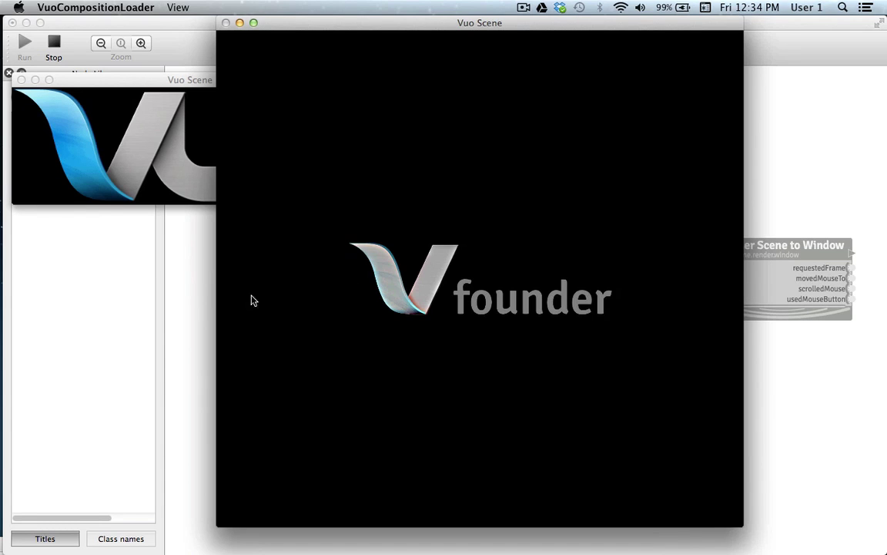
left_click_drag(738, 524, 429, 526)
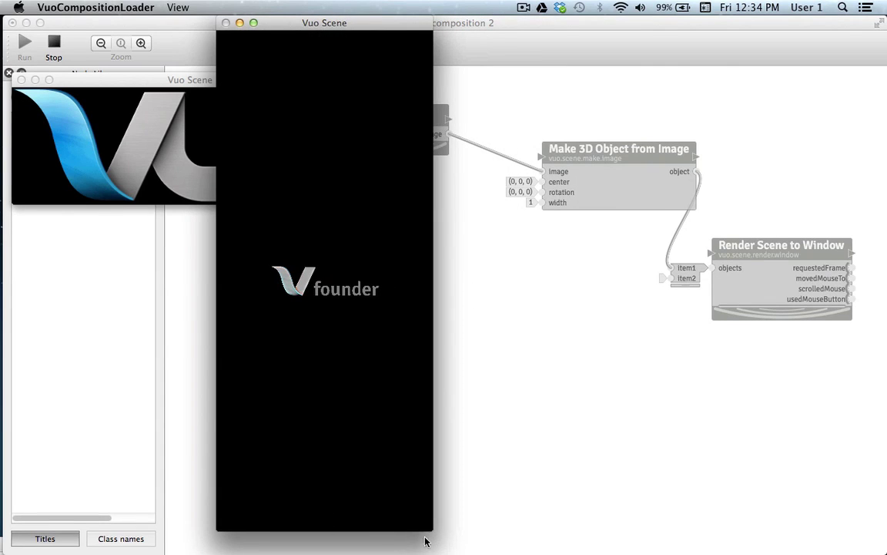
mouse_move(433, 531)
left_mouse_down()
mouse_move(739, 343)
mouse_move(836, 342)
left_mouse_up()
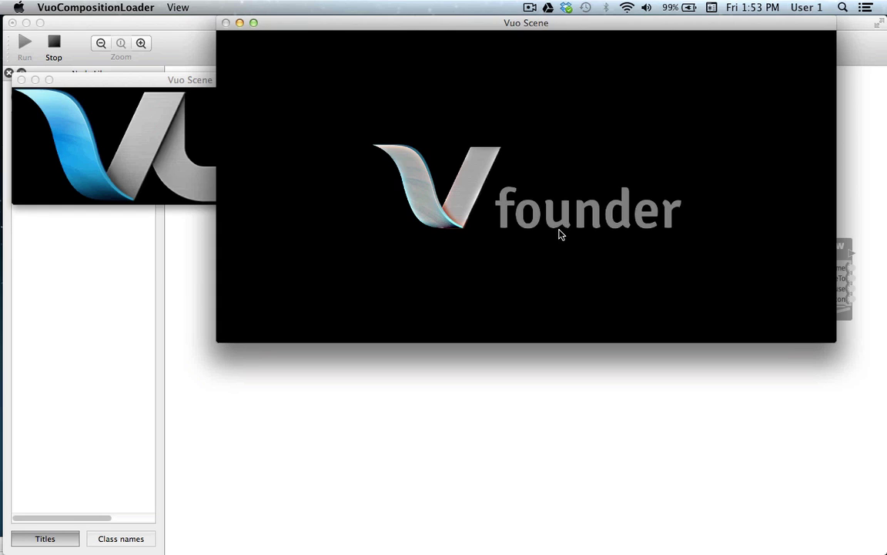
left_click(111, 212)
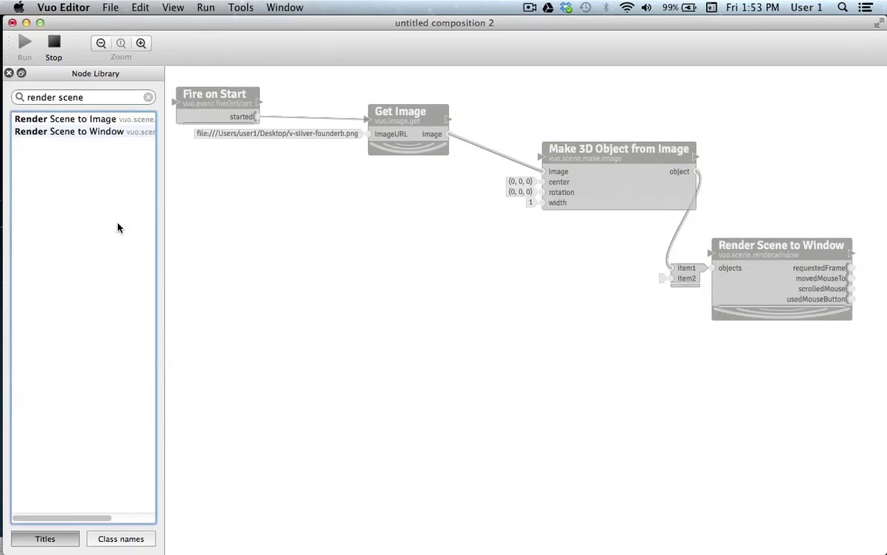
Step: Stop the running composition
left_click(54, 48)
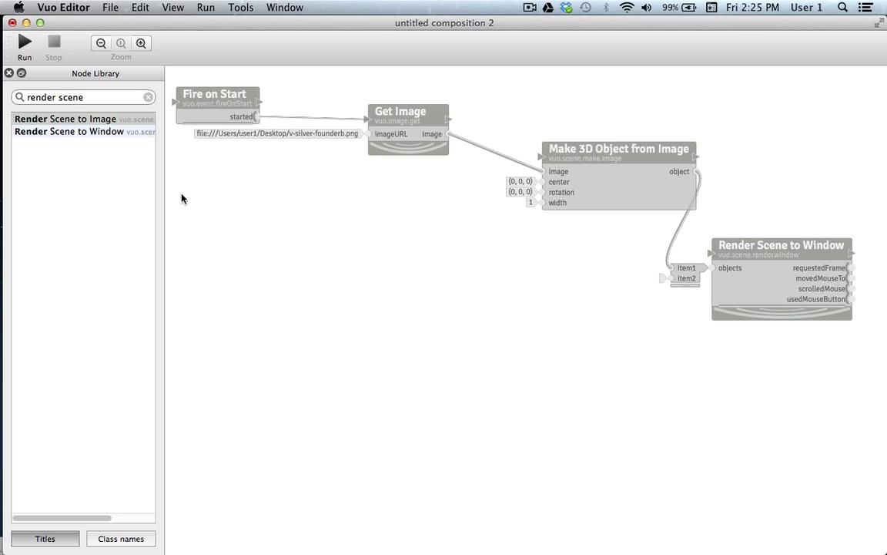
Step: Search the Node Library for 'fire pe' and add a Fire Periodically node
left_click(149, 98)
left_click(148, 98)
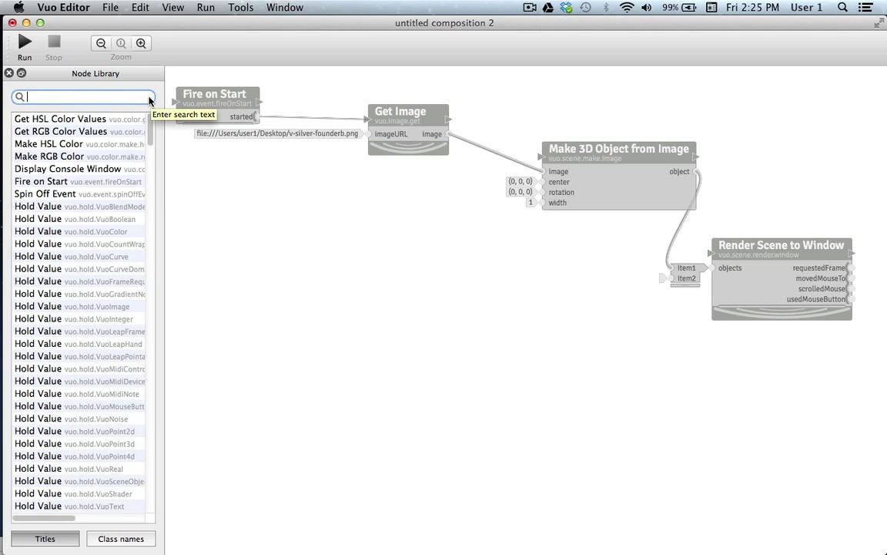
type("fire pe")
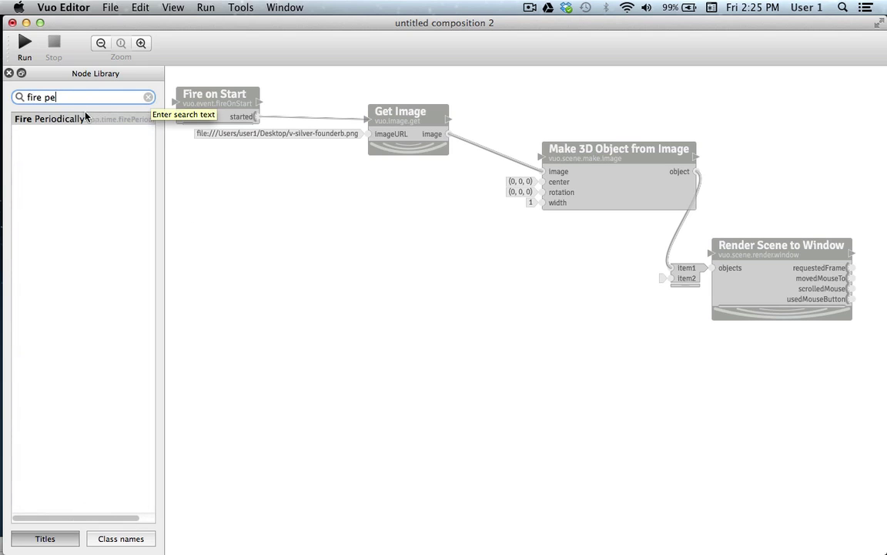
left_click_drag(80, 117, 209, 208)
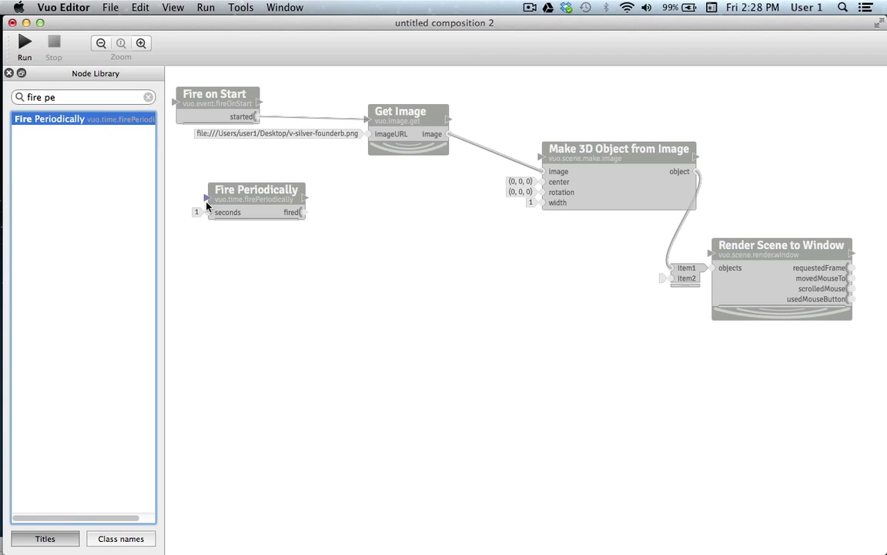
Step: Set Fire Periodically to 0.02 seconds, wire fired into the image input, and run the composition
left_click(207, 205)
left_click(208, 213)
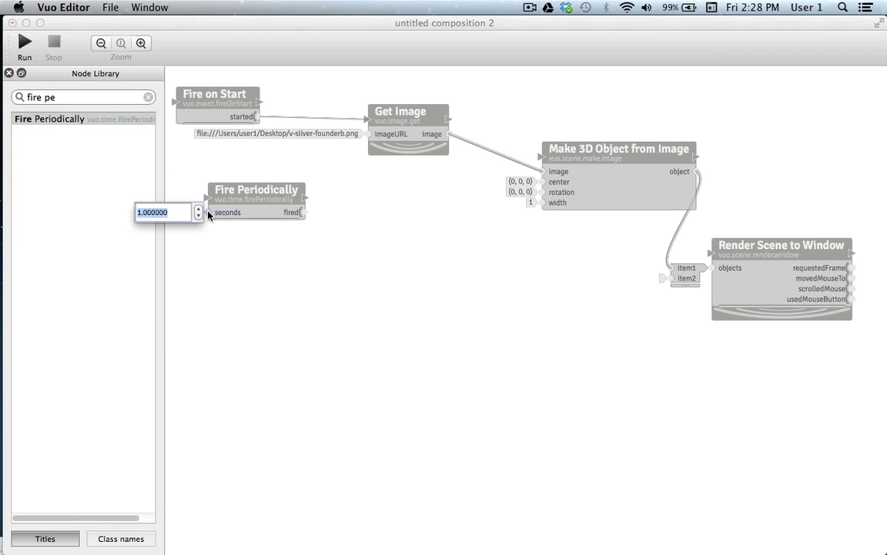
type("0.02")
key("Return")
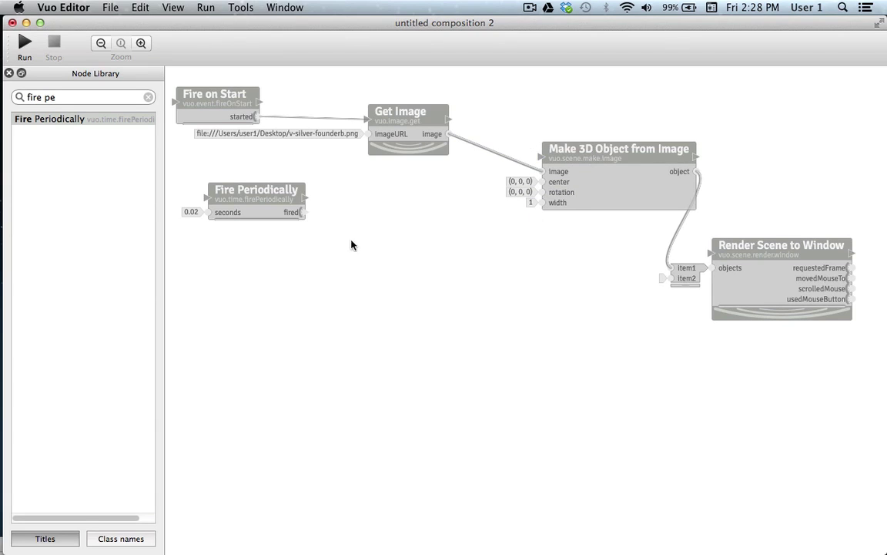
mouse_move(305, 216)
left_mouse_down()
mouse_move(386, 218)
mouse_move(493, 194)
mouse_move(541, 161)
left_mouse_up()
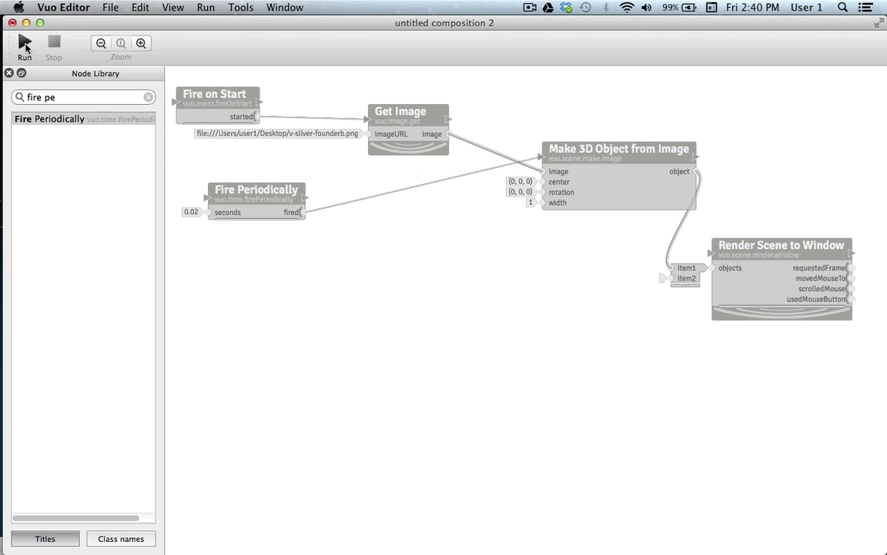
left_click(25, 43)
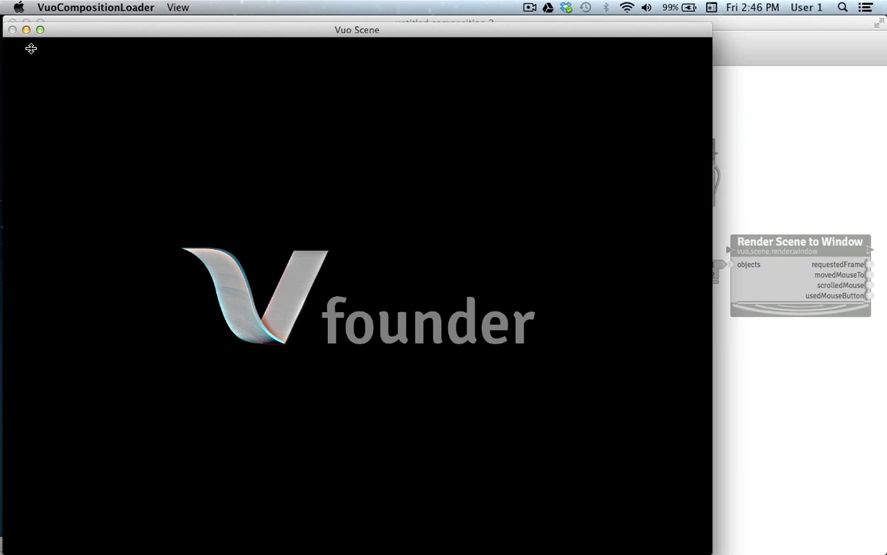
Step: Move the Vuo Scene window to the right and make it narrower
left_click_drag(91, 31, 238, 30)
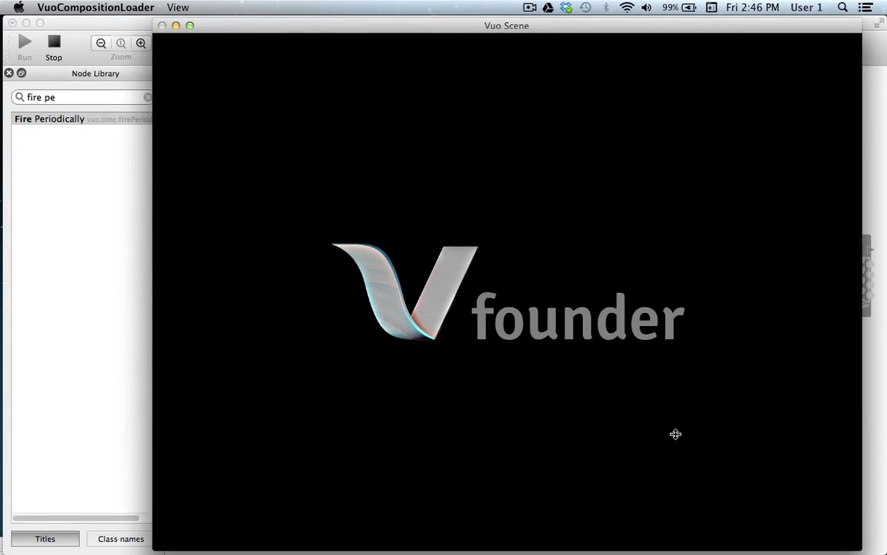
mouse_move(777, 493)
left_mouse_down()
mouse_move(778, 549)
mouse_move(481, 537)
left_mouse_up()
Step: Move the scene window aside and pull the four nodes into a compact layout
mouse_move(266, 36)
left_mouse_down()
mouse_move(287, 23)
mouse_move(639, 21)
mouse_move(633, 17)
left_mouse_up()
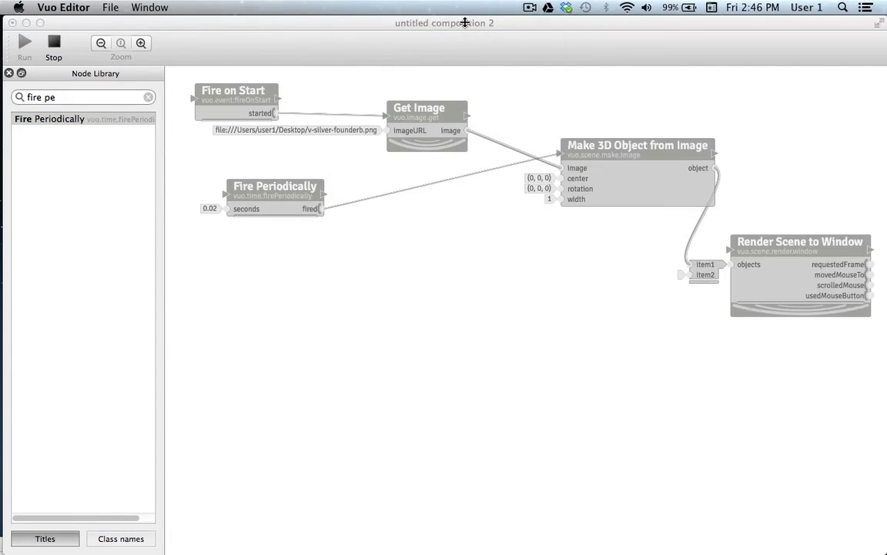
left_click_drag(289, 204, 255, 192)
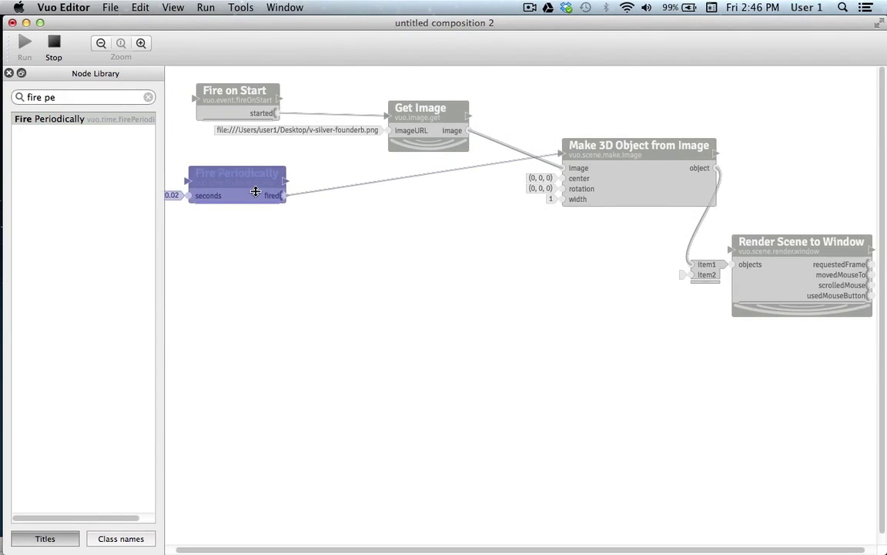
left_click_drag(426, 103, 376, 104)
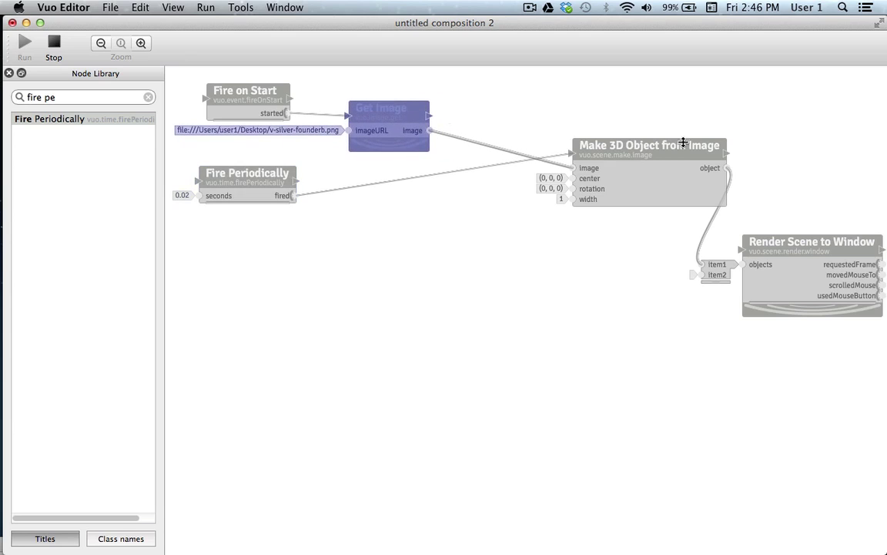
left_click_drag(673, 145, 557, 141)
mouse_move(801, 242)
left_mouse_down()
mouse_move(652, 258)
mouse_move(633, 244)
left_mouse_up()
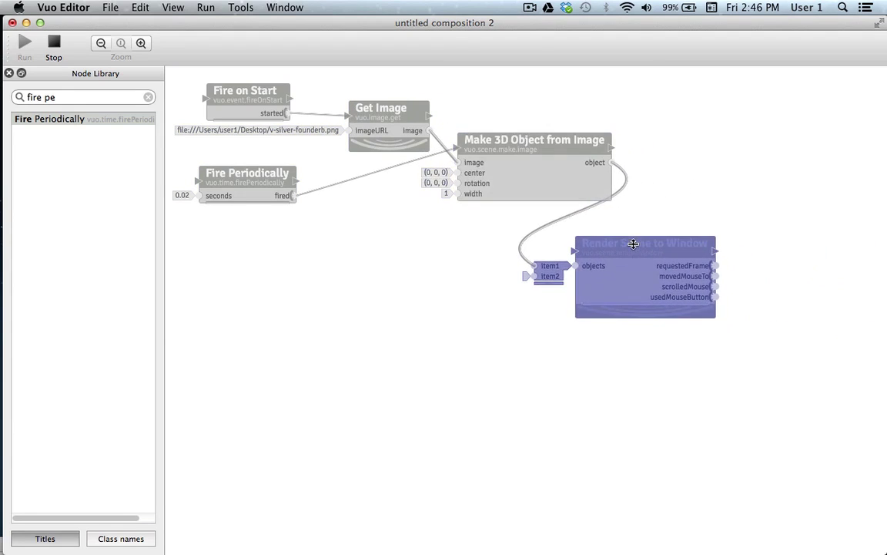
Step: Slide the editor window left beside the output and shift all nodes together
left_click_drag(836, 22, 667, 36)
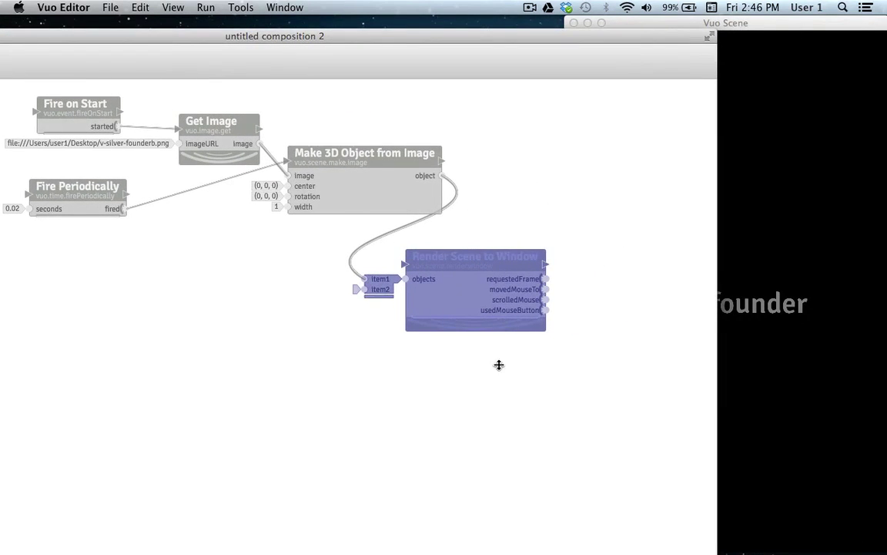
mouse_move(499, 365)
left_mouse_down()
mouse_move(114, 159)
mouse_move(81, 108)
mouse_move(237, 114)
left_mouse_up()
mouse_move(522, 31)
left_mouse_down()
mouse_move(440, 28)
mouse_move(434, 18)
mouse_move(431, 28)
left_mouse_up()
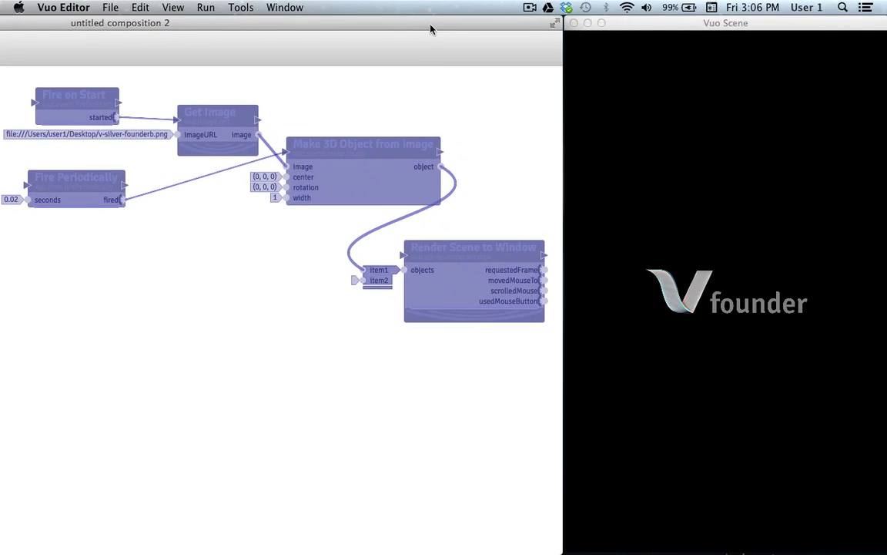
left_click(434, 91)
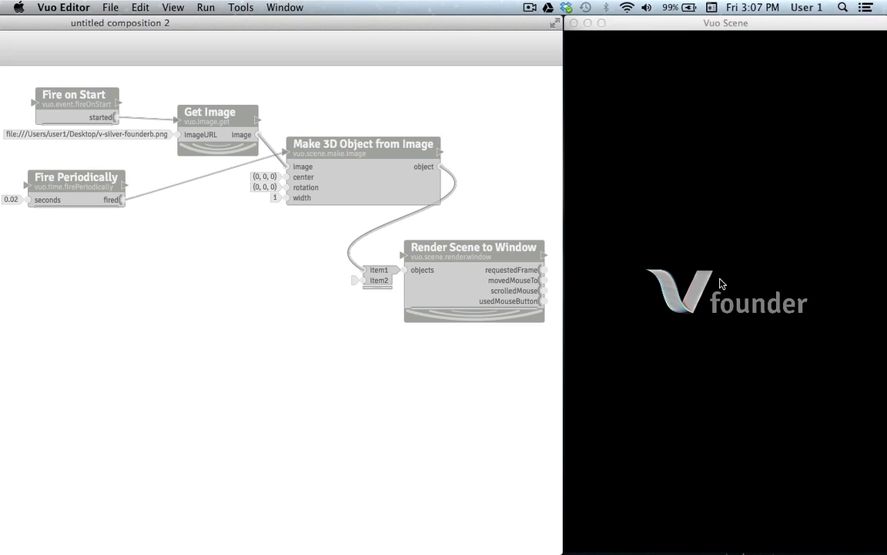
double_click(290, 200)
type("2")
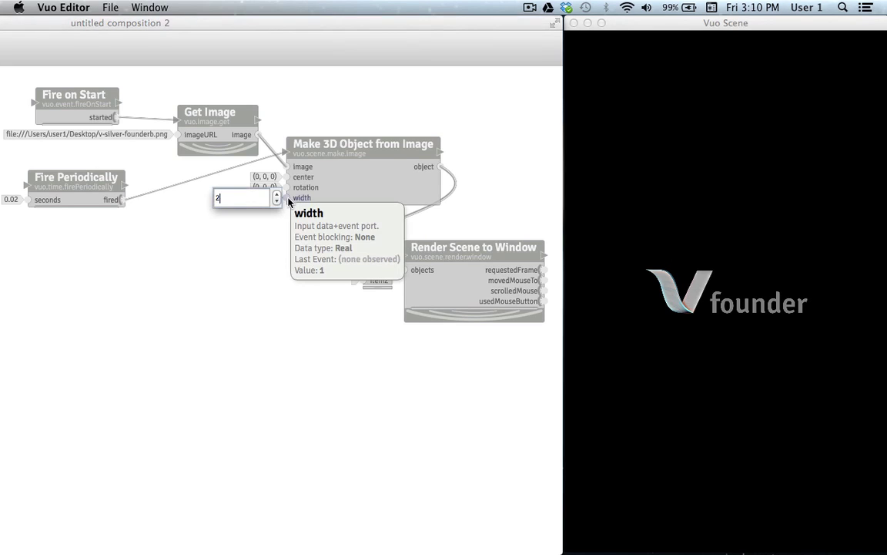
key("Return")
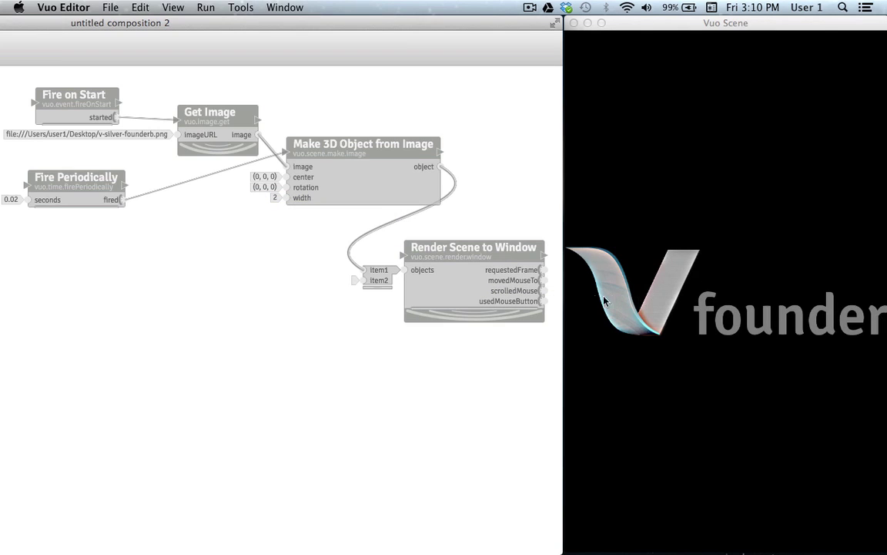
left_click(274, 197)
left_click(278, 196)
left_click(277, 195)
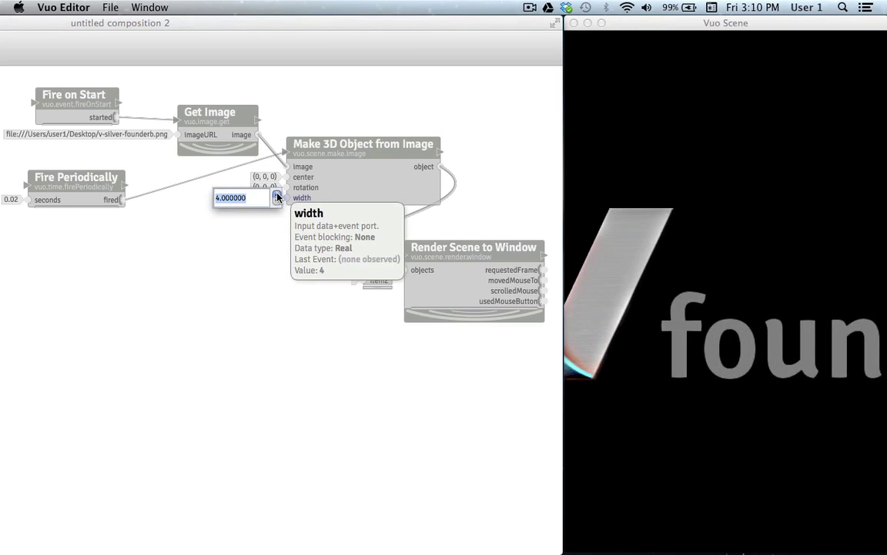
left_click(277, 195)
left_click(277, 195)
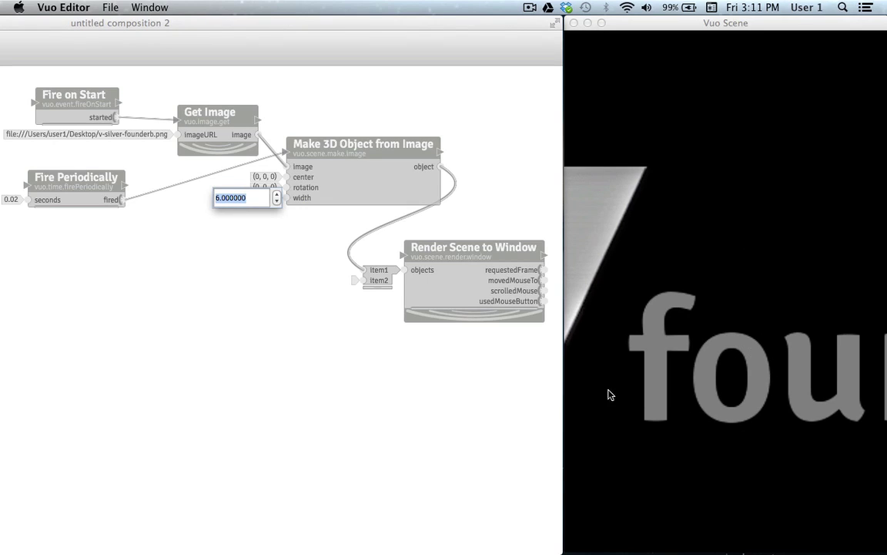
left_click(276, 202)
left_click(276, 202)
left_click(276, 202)
left_click(277, 202)
left_click(276, 202)
left_click(273, 208)
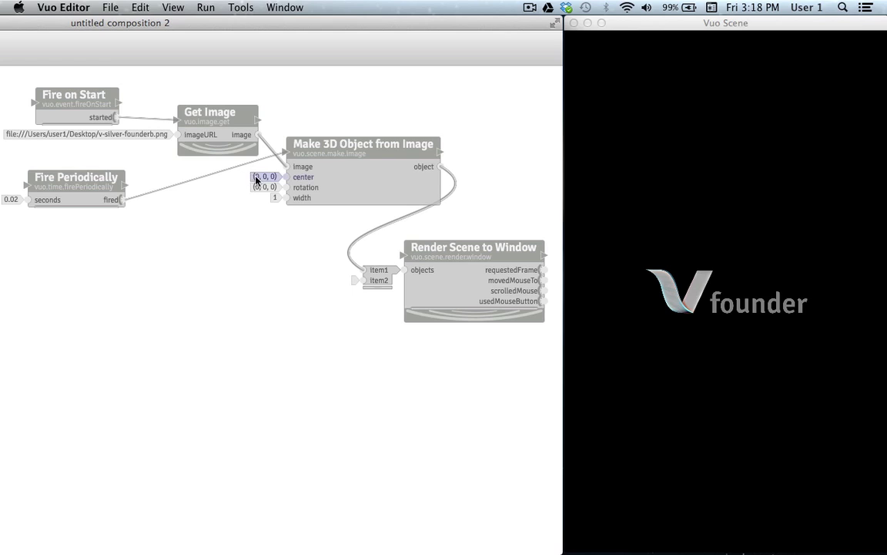
Step: Set Make 3D Object from Image's center to x 2, y 2, z -3
mouse_move(262, 177)
double_click(264, 177)
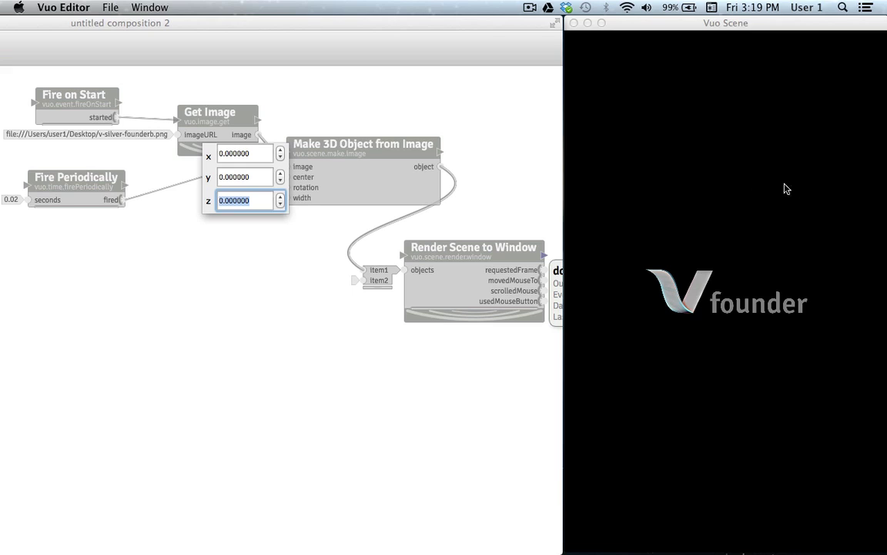
left_click(280, 205)
left_click(280, 205)
left_click(281, 205)
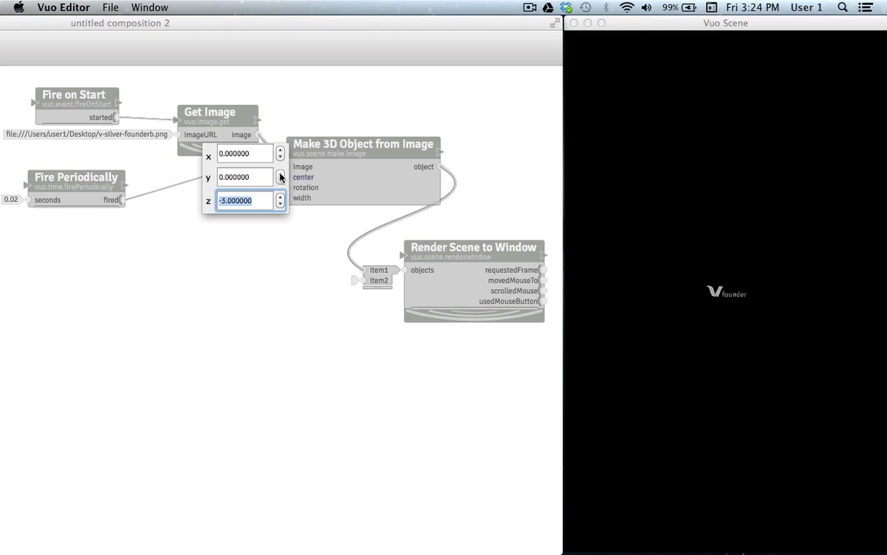
left_click(280, 175)
left_click(280, 175)
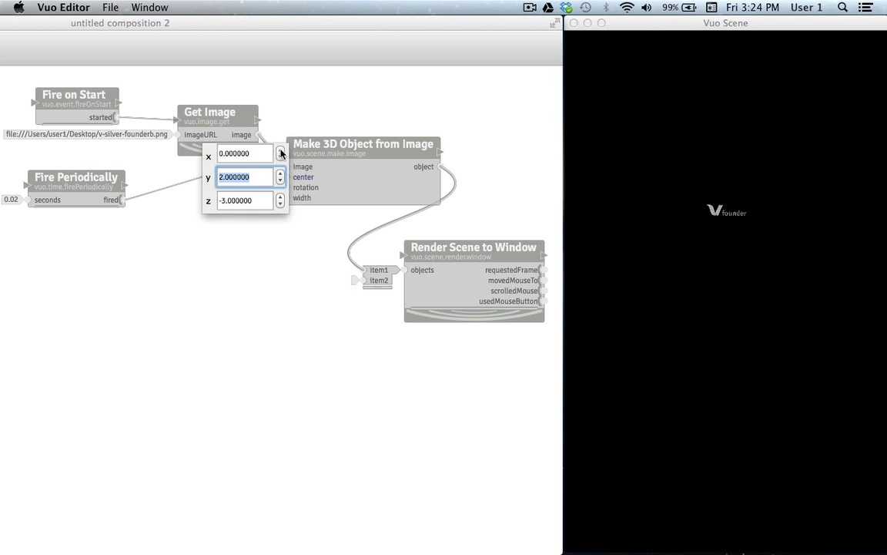
left_click(281, 151)
left_click(281, 151)
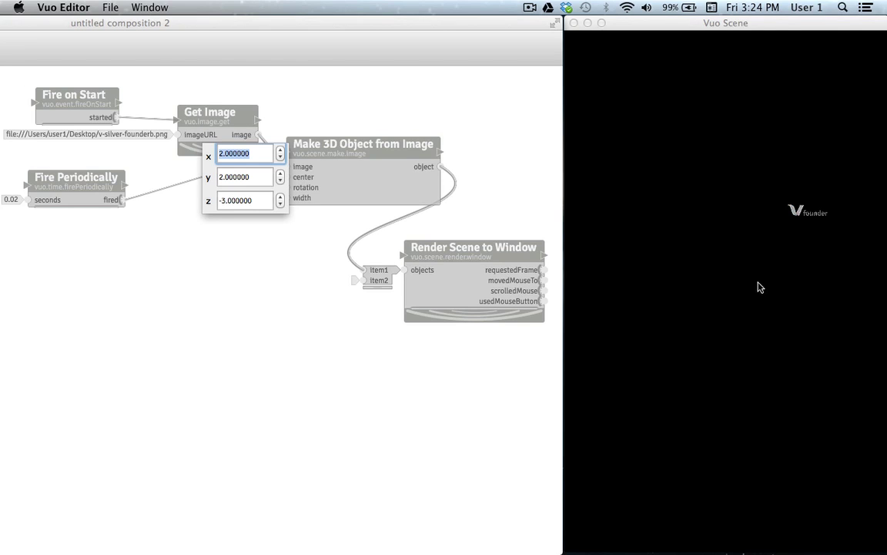
Step: Raise center y to 5, then step x, y and z back to 0
left_click(282, 173)
left_click(281, 174)
left_click(282, 174)
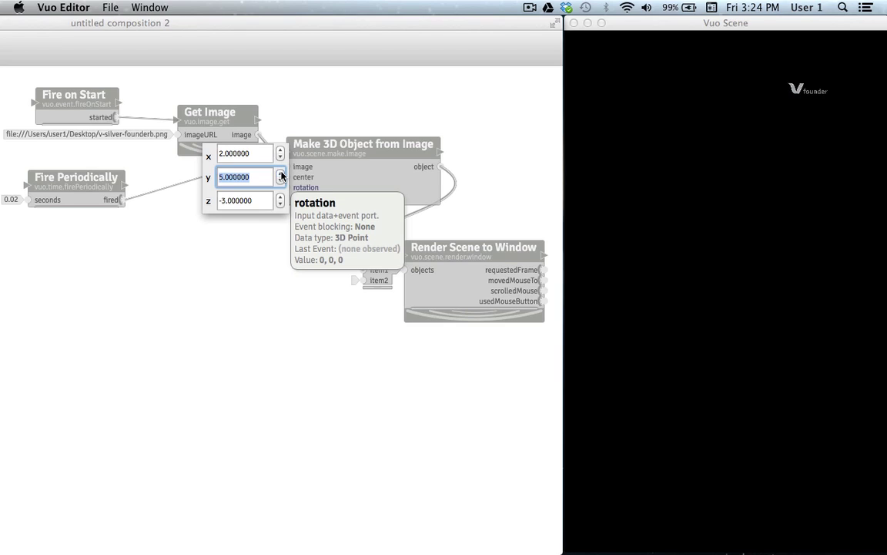
left_click(281, 182)
left_click(281, 181)
left_click(281, 182)
left_click(281, 182)
left_click(281, 182)
left_click(280, 158)
left_click(281, 158)
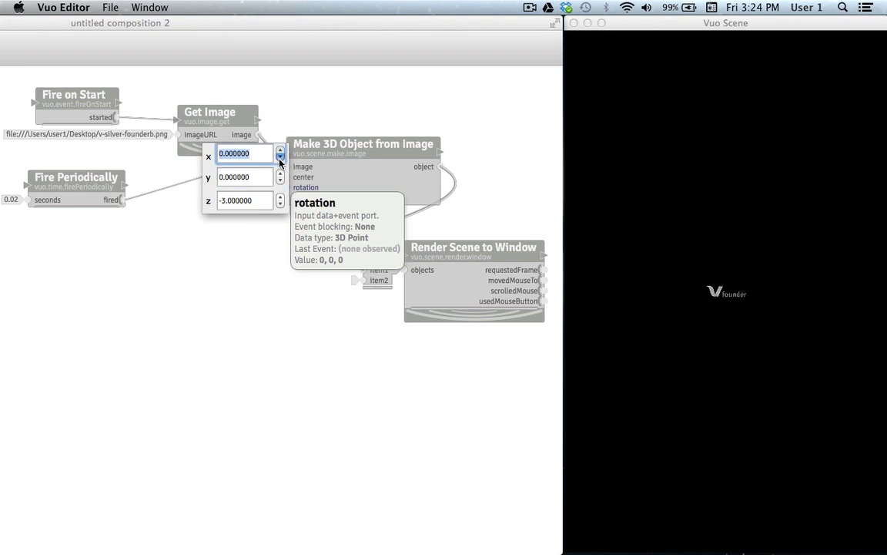
left_click(281, 197)
left_click(281, 197)
left_click(281, 198)
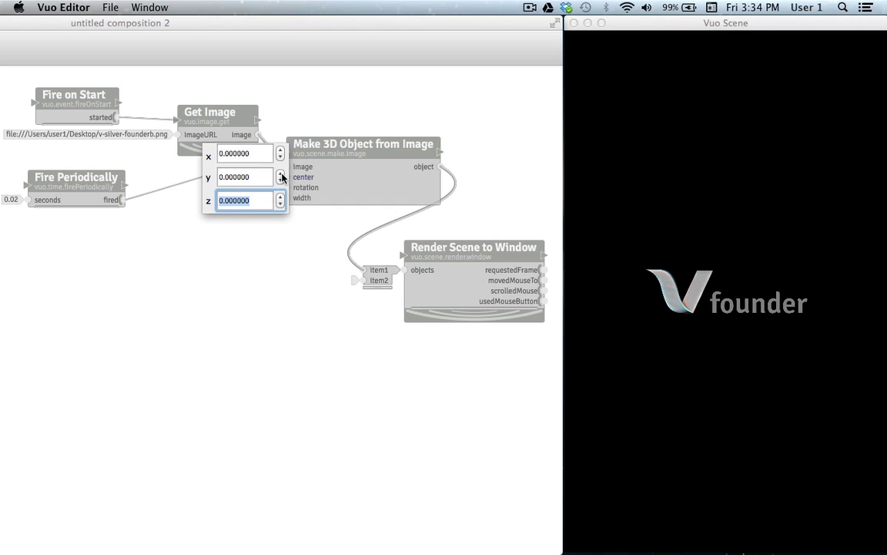
Step: Nudge center y up to 2 and back to 0, then close the center editor
left_click(281, 174)
left_click(280, 174)
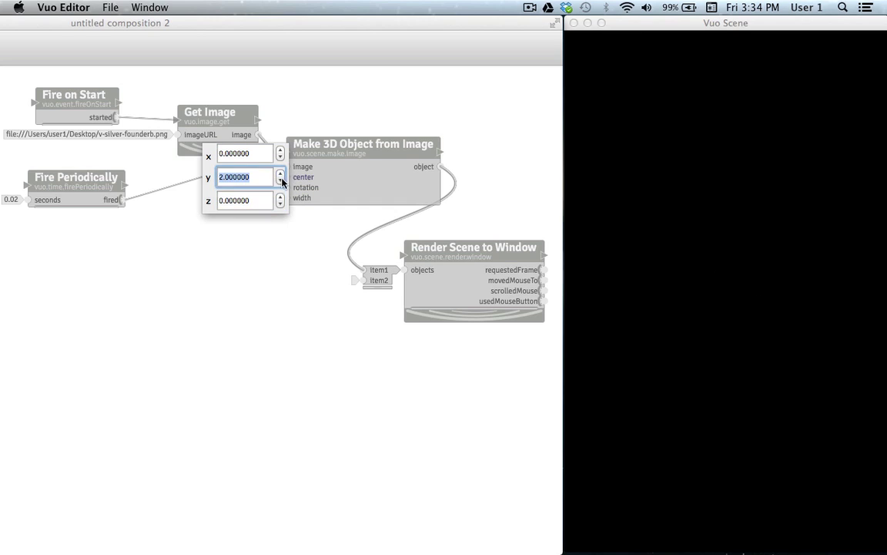
left_click(281, 181)
left_click(281, 180)
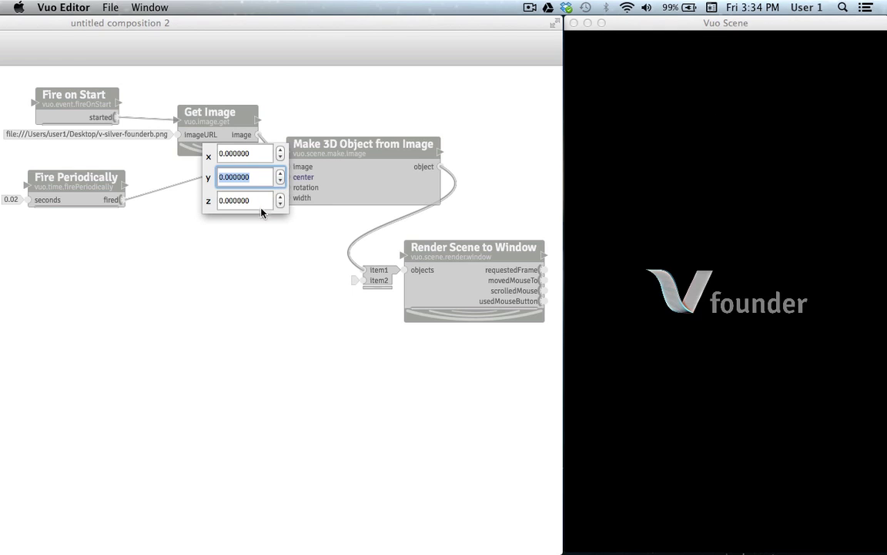
left_click(261, 228)
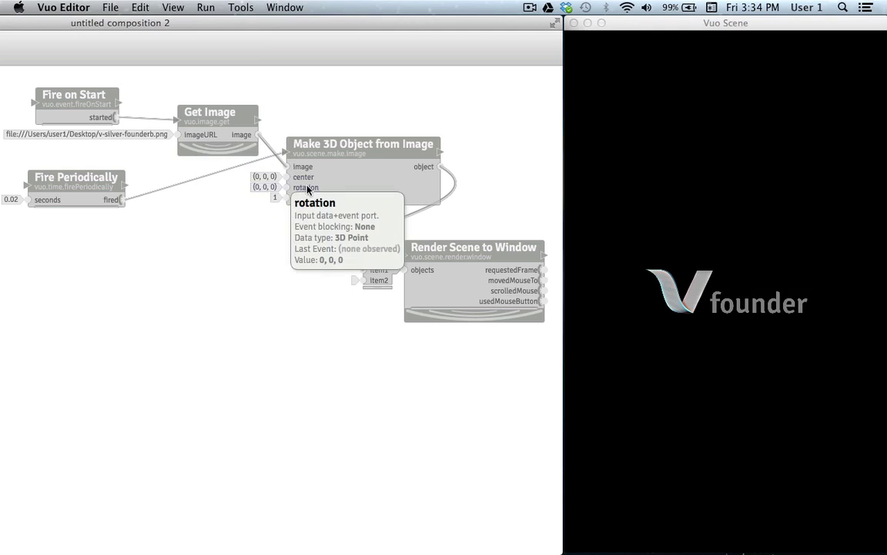
left_click(277, 199)
type("2")
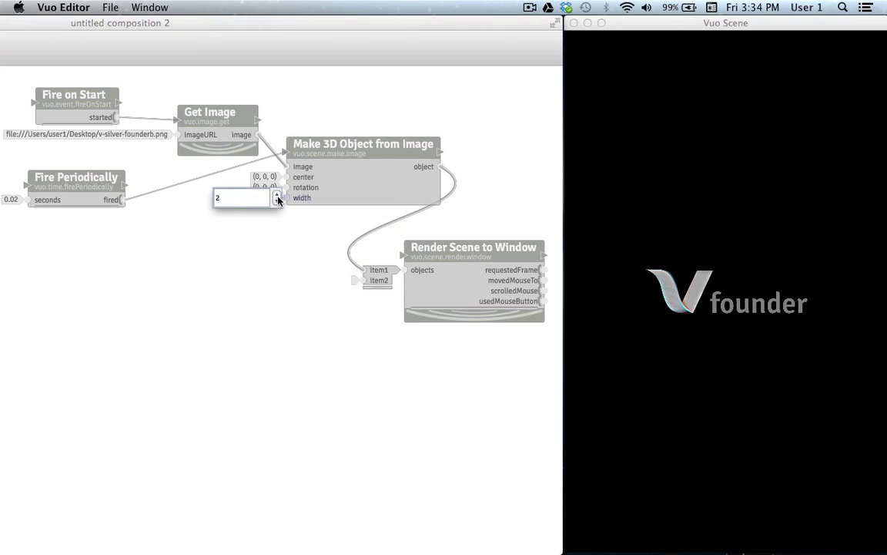
key("Return")
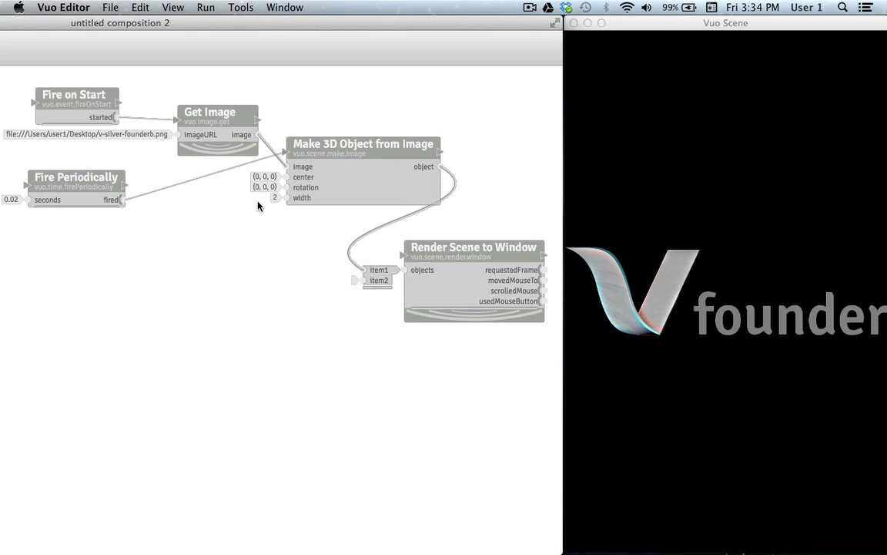
Step: Test z rotation values with the steppers, then enter a z rotation of 90
mouse_move(264, 196)
left_click(264, 188)
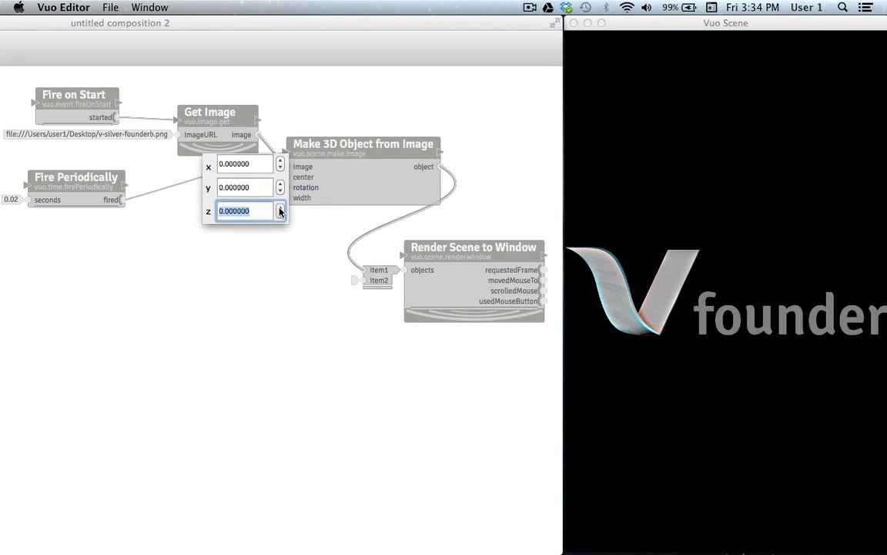
left_click(281, 207)
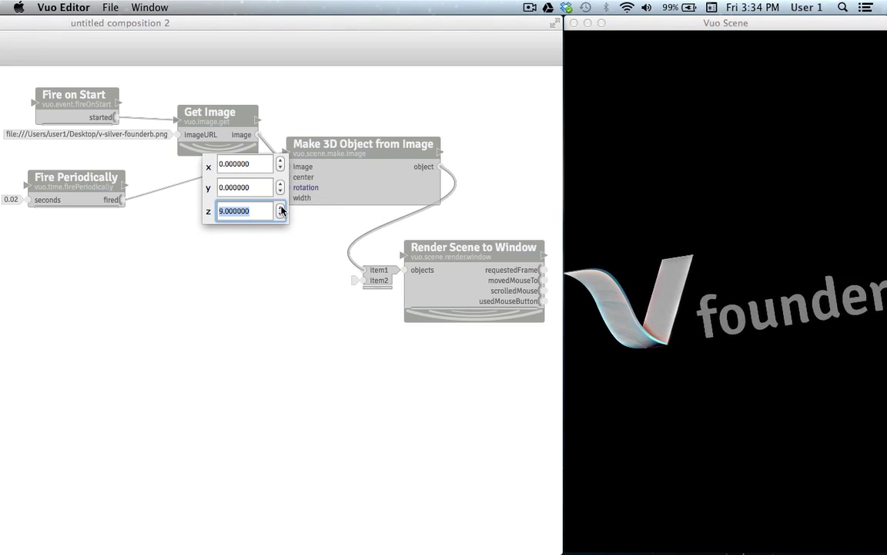
left_click(281, 208)
left_click(280, 216)
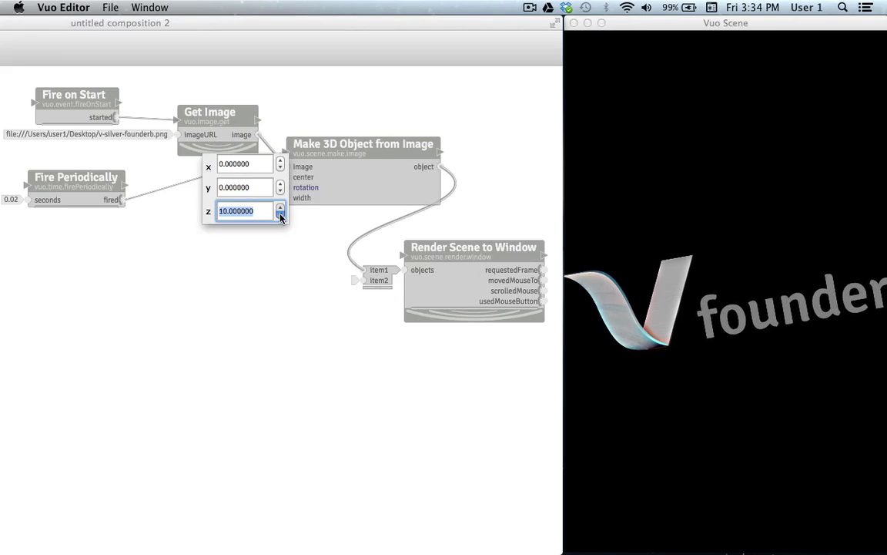
left_click(280, 216)
left_click(281, 216)
left_click(281, 215)
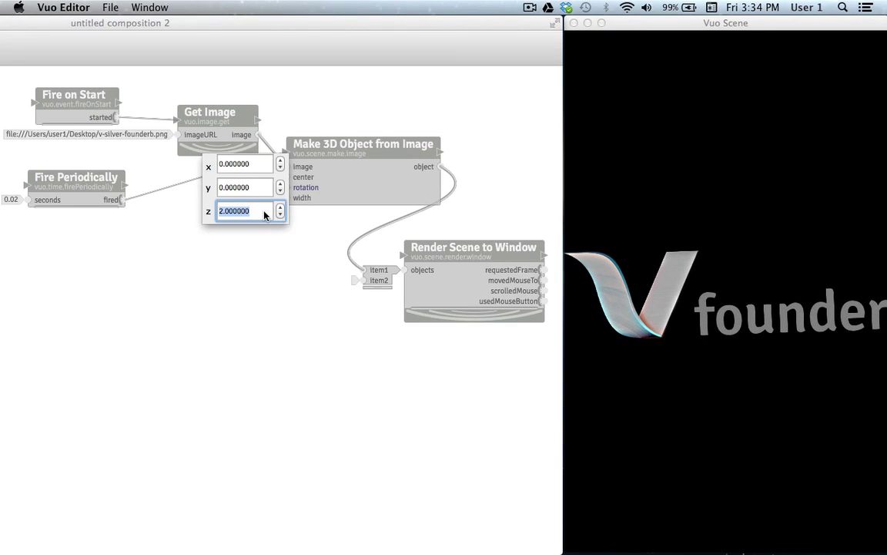
type("90")
left_click(269, 188)
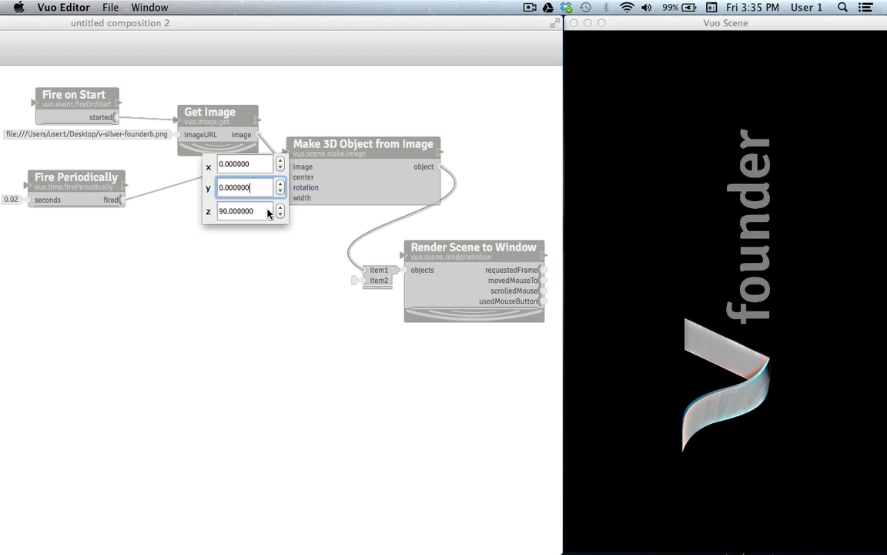
Step: Reset z rotation to 0, tilt y to 12 and x to 16, then return both to 0
left_click(267, 213)
type("0")
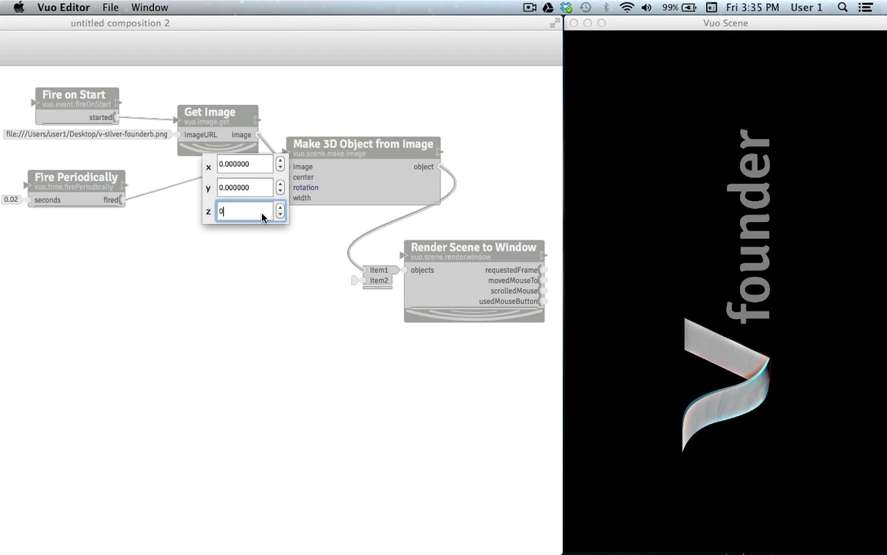
left_click(257, 191)
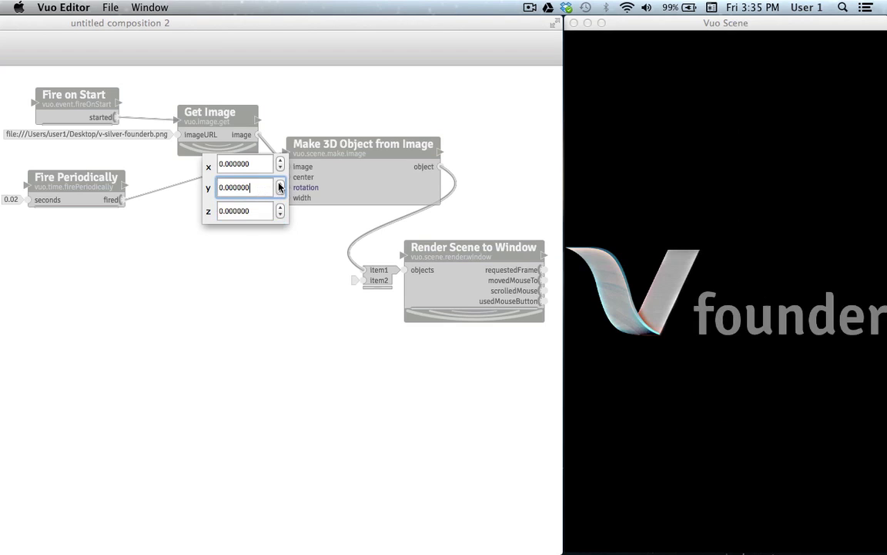
left_click(280, 185)
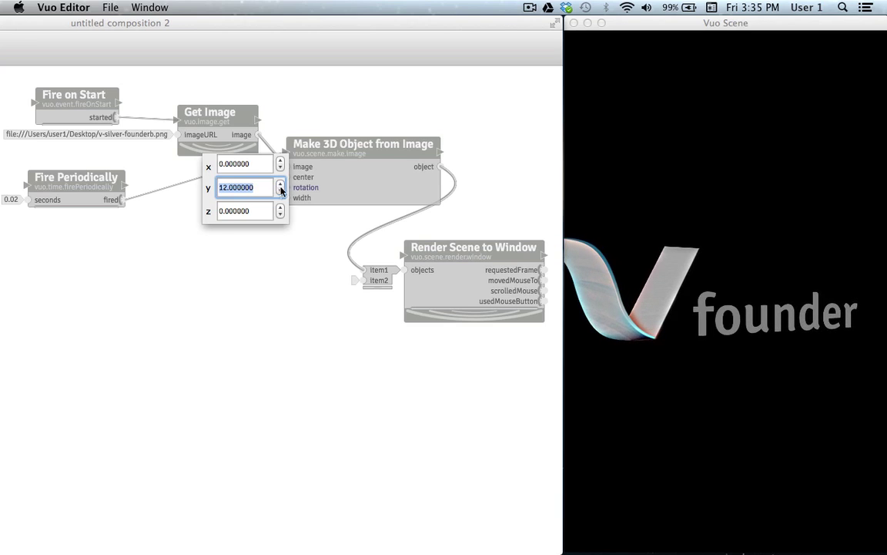
left_click(282, 163)
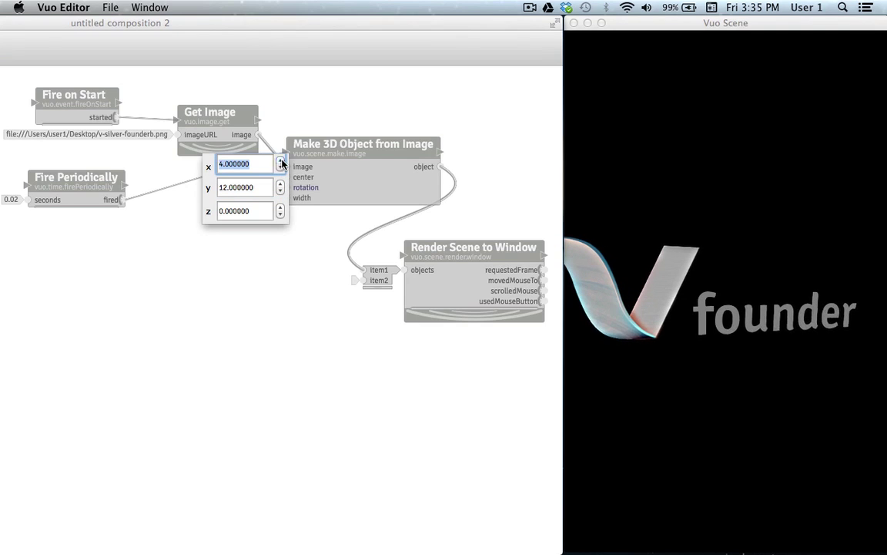
left_click(282, 163)
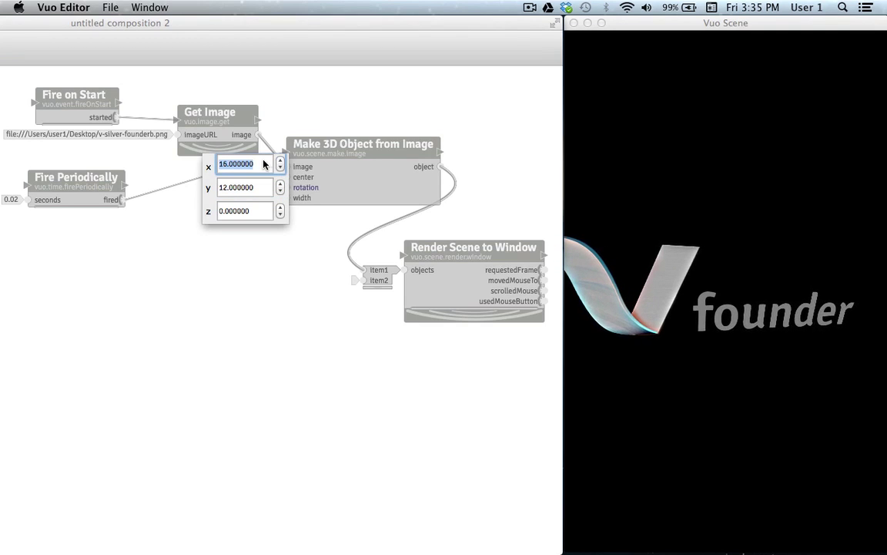
type("0")
left_click(260, 188)
type("0")
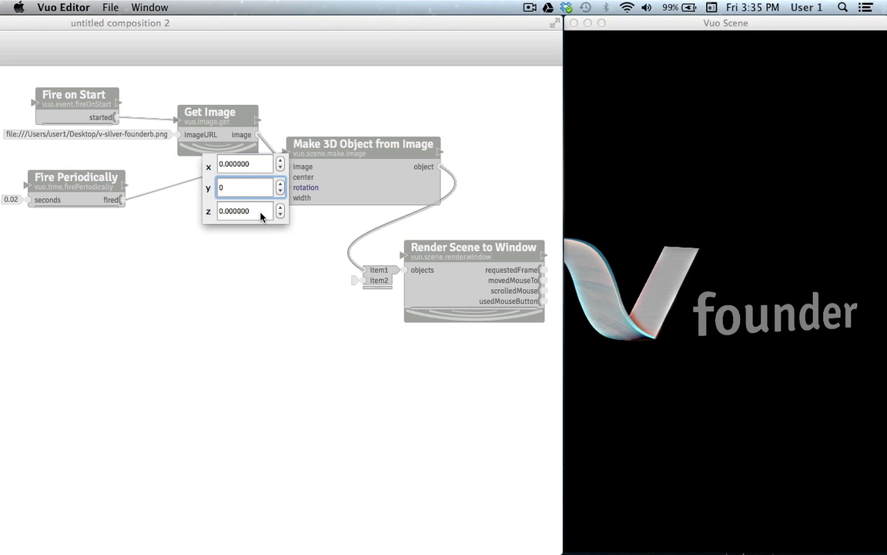
left_click(260, 214)
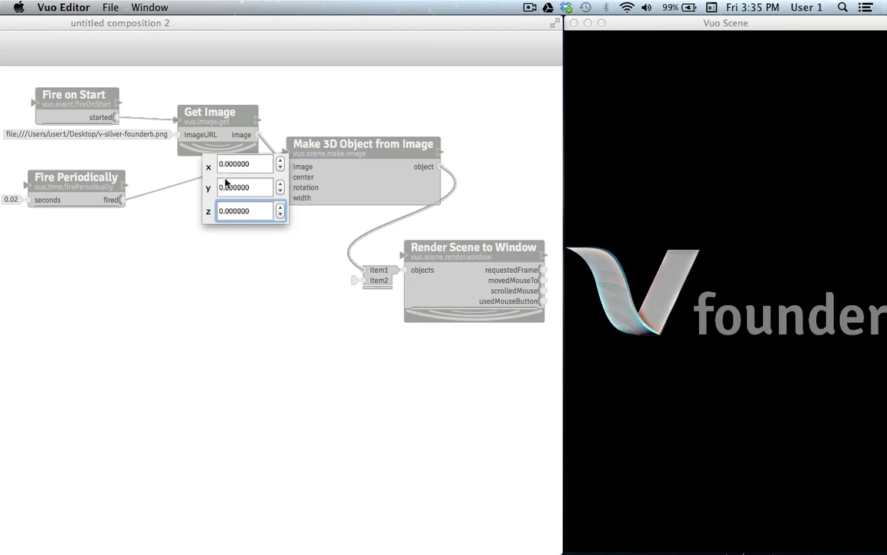
double_click(259, 215)
type("350")
left_click(281, 208)
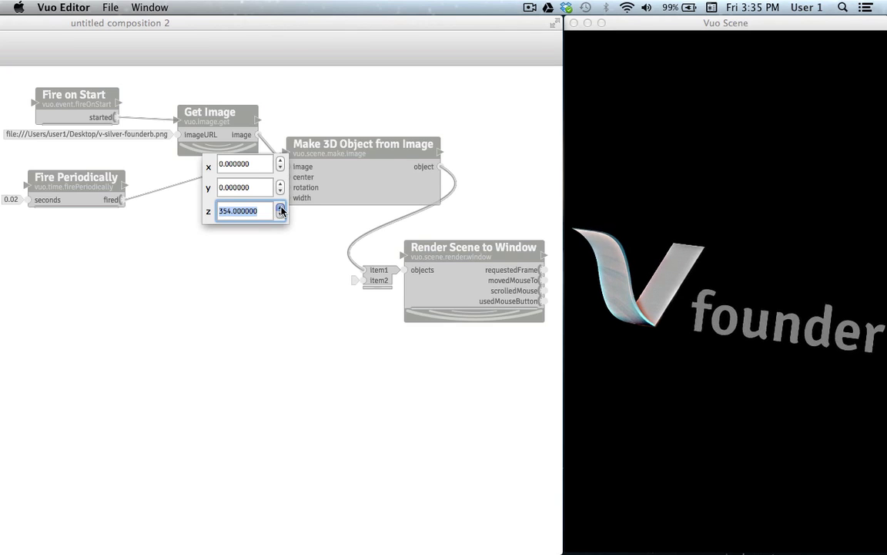
left_click(281, 209)
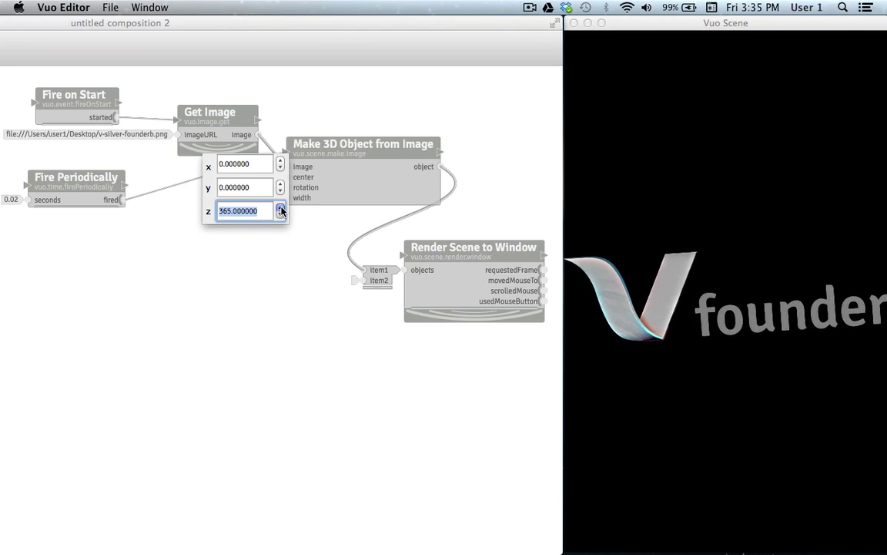
left_click(281, 209)
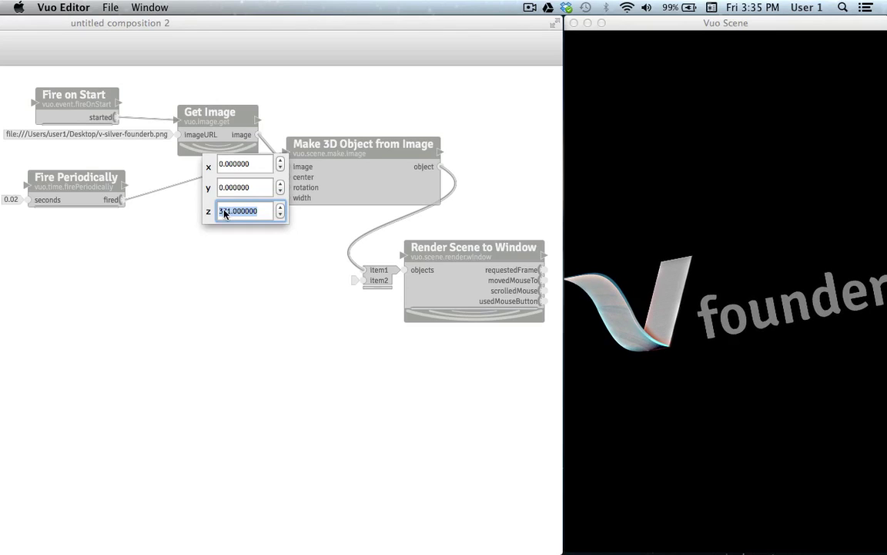
left_click(280, 208)
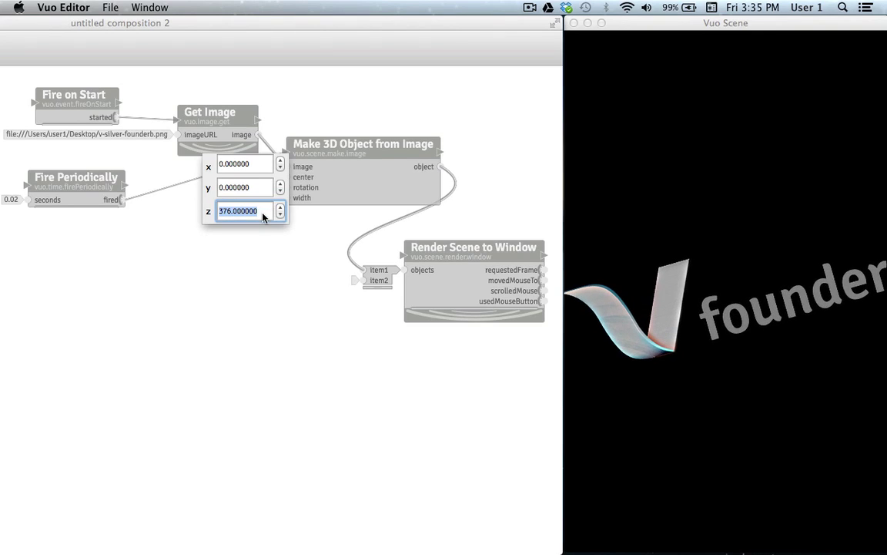
type("10000")
key("Return")
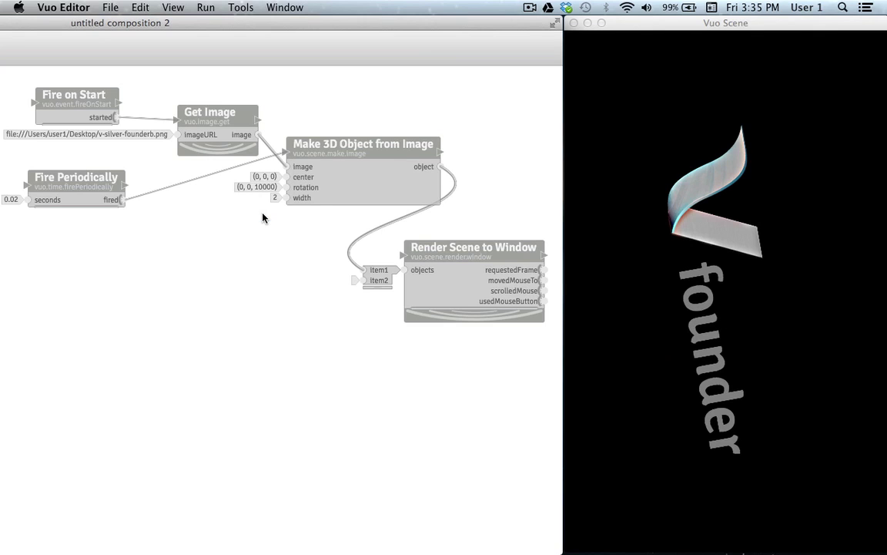
left_click(265, 188)
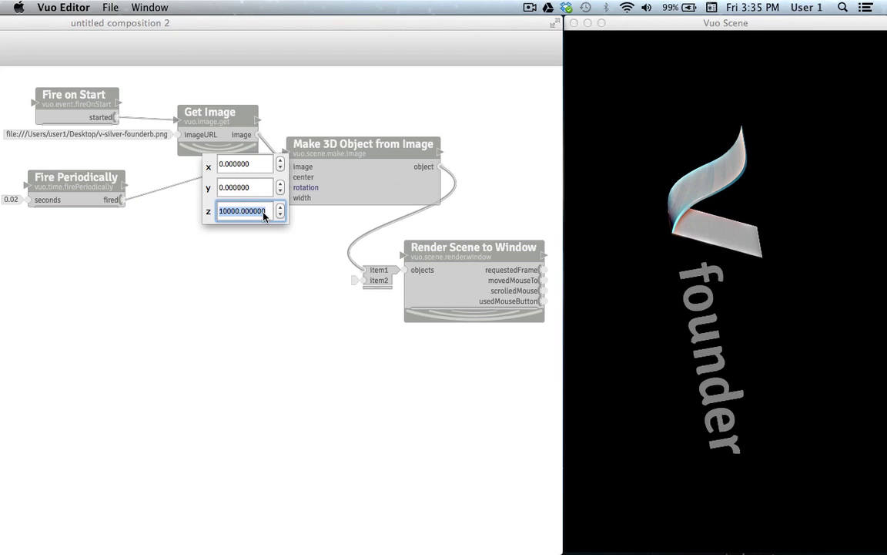
type("0")
left_click(261, 187)
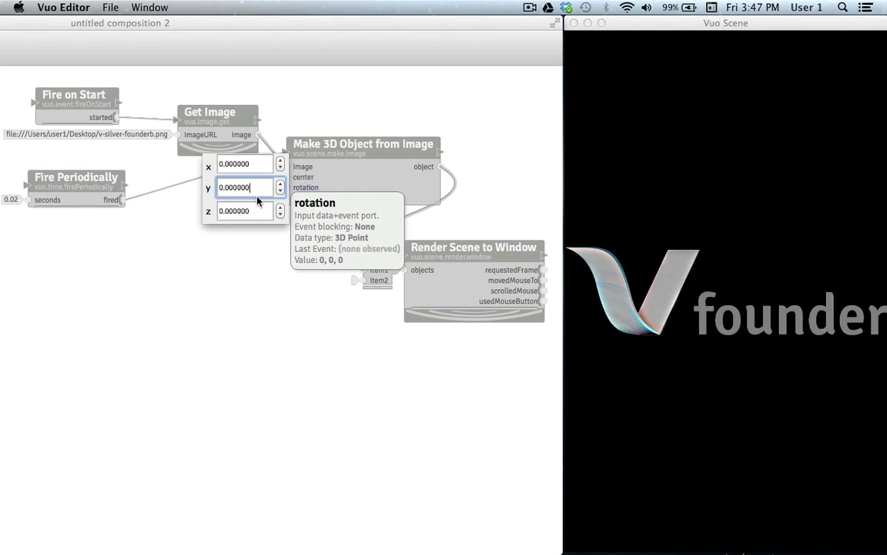
left_click(26, 23)
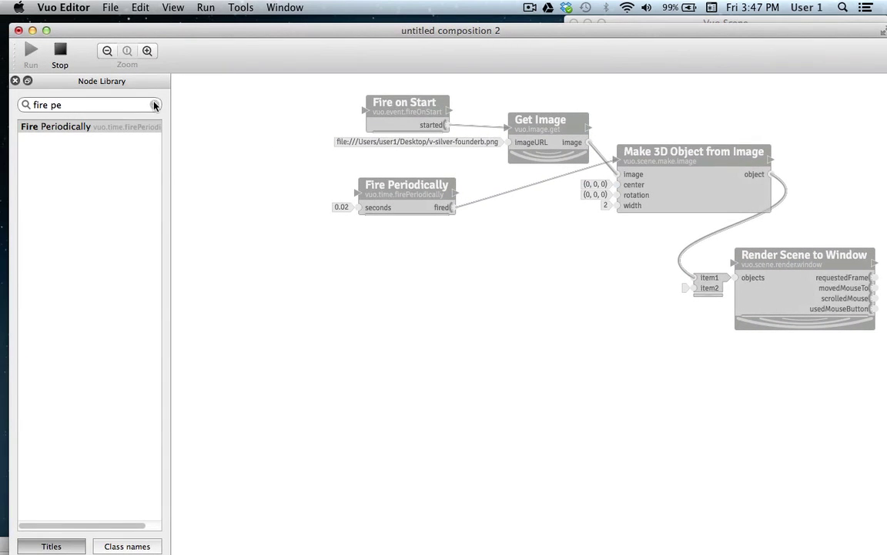
Step: Search 'count' and place a real-number Count node below Fire Periodically
left_click(154, 103)
left_click(154, 105)
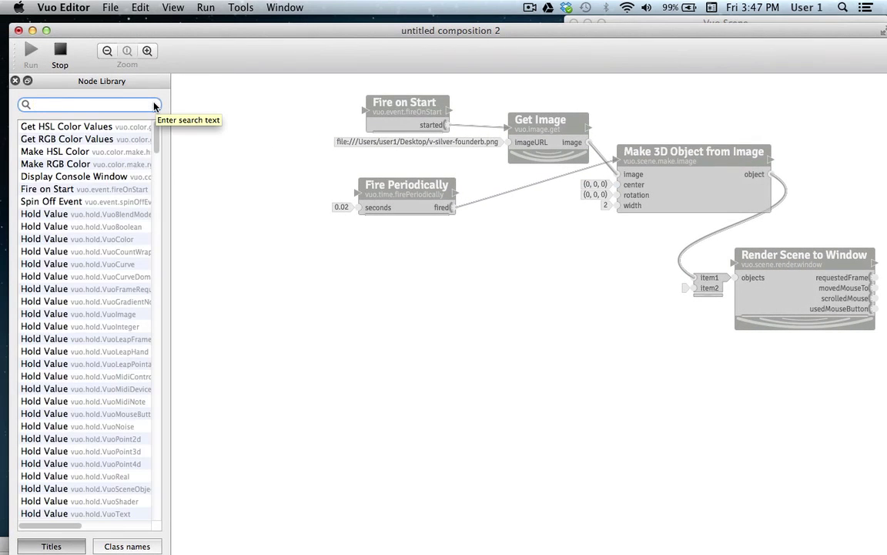
type("count")
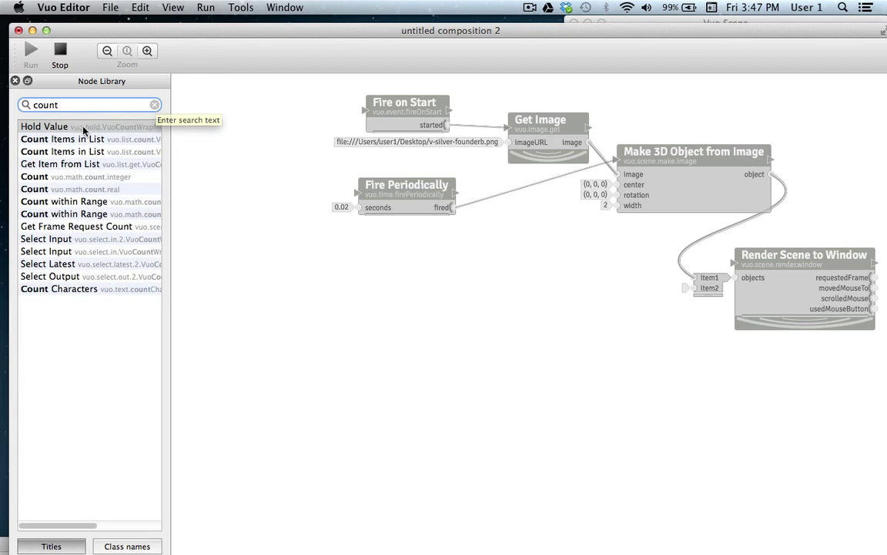
left_click(52, 189)
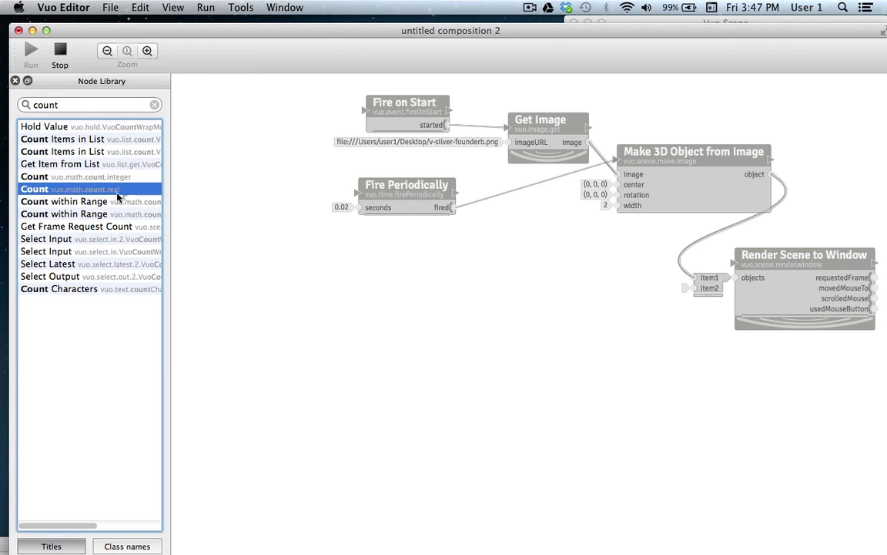
left_click_drag(315, 271, 472, 270)
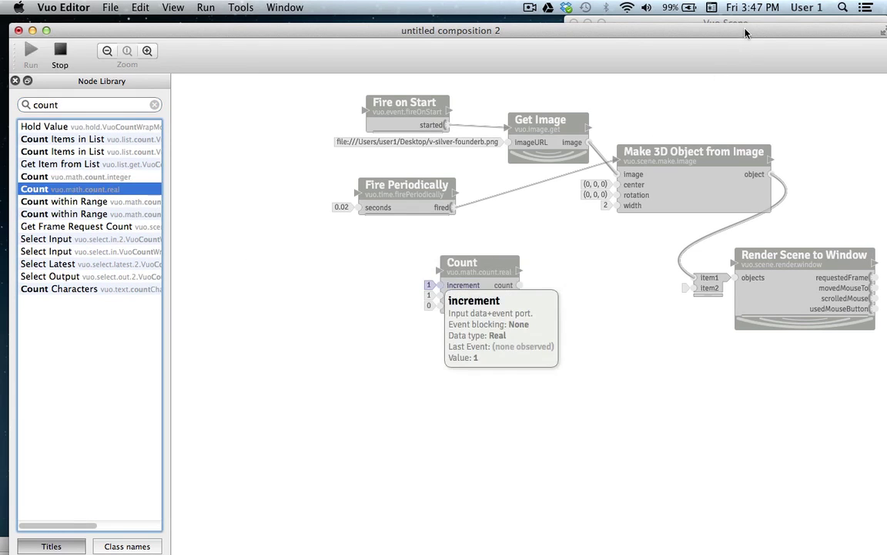
left_click_drag(736, 37, 428, 27)
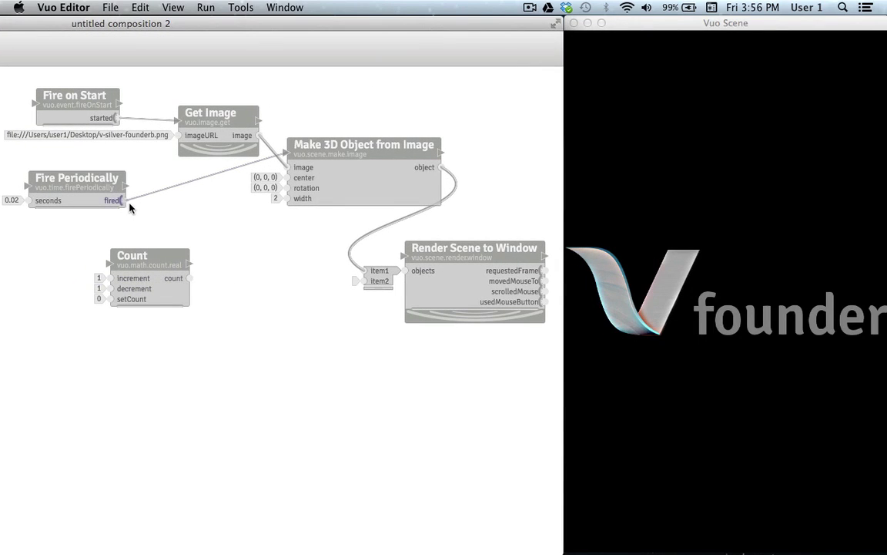
Step: Wire Fire Periodically's fired output into Count, and Count's count into the rotation input
left_click_drag(125, 202, 142, 204)
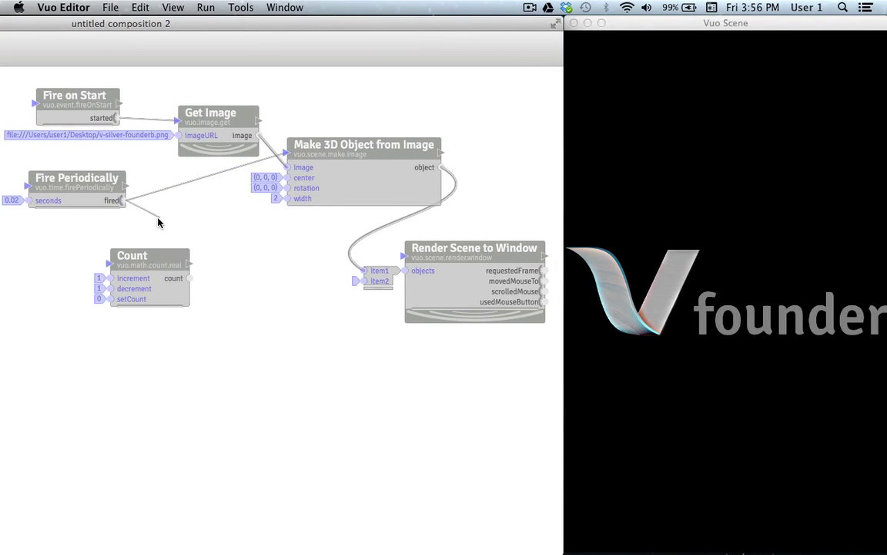
mouse_move(89, 238)
left_mouse_down()
mouse_move(70, 263)
mouse_move(98, 283)
mouse_move(110, 279)
left_mouse_up()
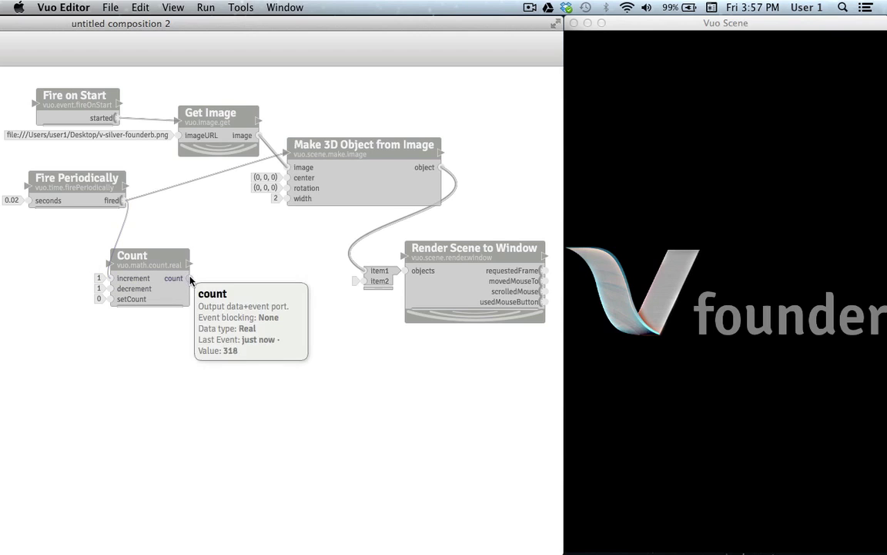
mouse_move(190, 279)
left_mouse_down()
mouse_move(221, 281)
mouse_move(264, 257)
mouse_move(289, 190)
left_mouse_up()
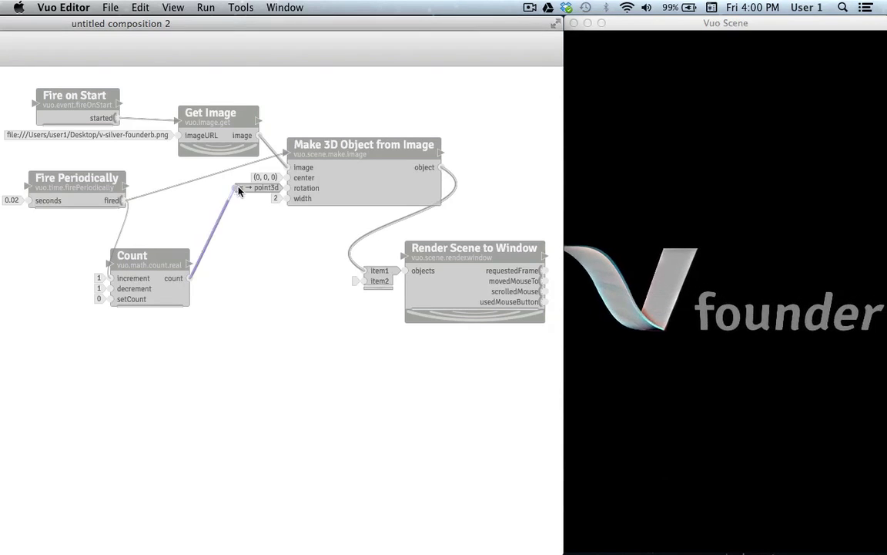
mouse_move(248, 181)
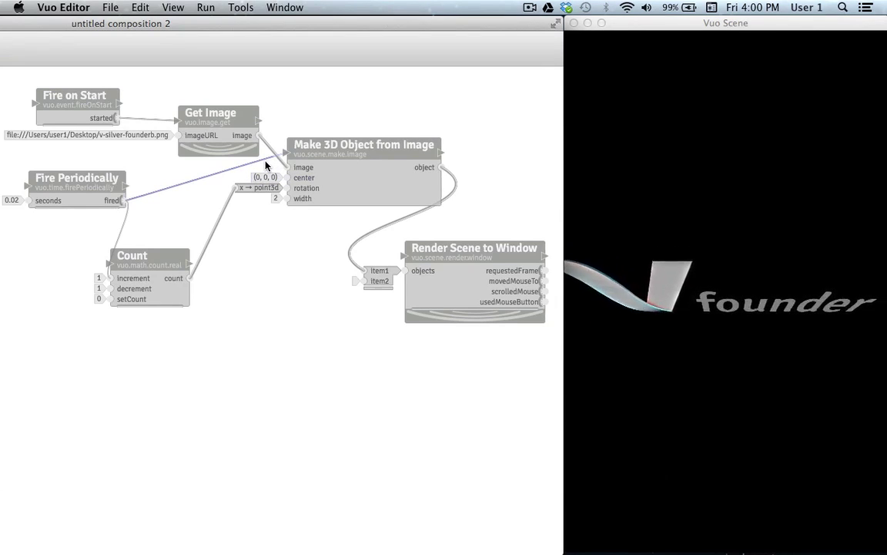
Step: Find Make 3D Point with a 'make 3d' library search and place it below Count
left_click_drag(44, 33, 353, 34)
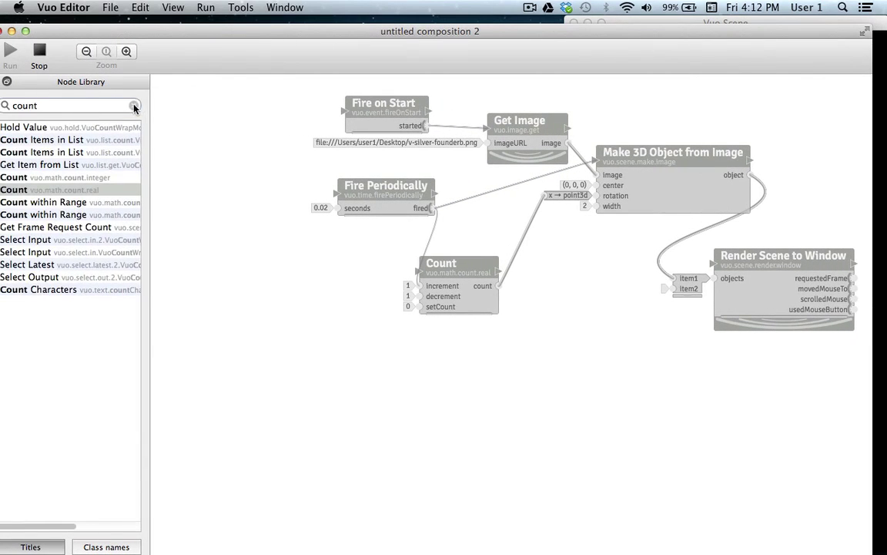
left_click(134, 106)
type("make")
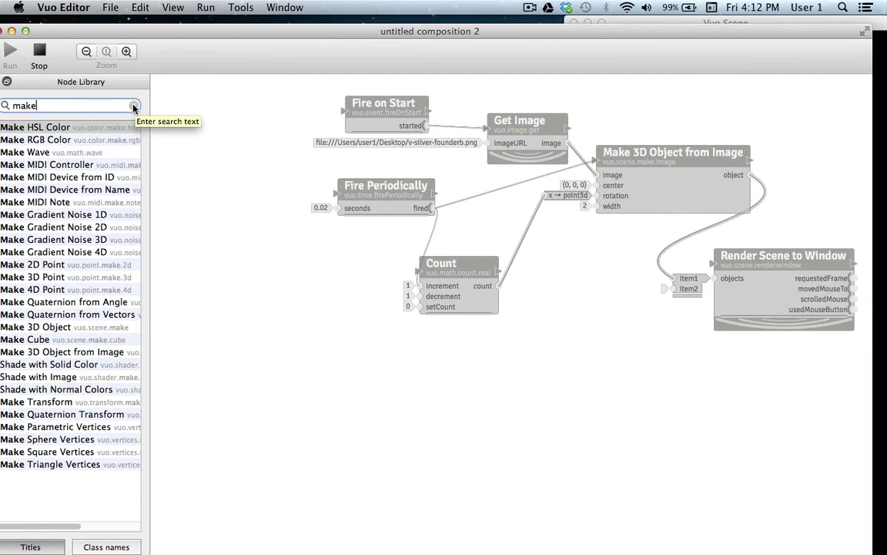
type(" 3d")
left_click(46, 141)
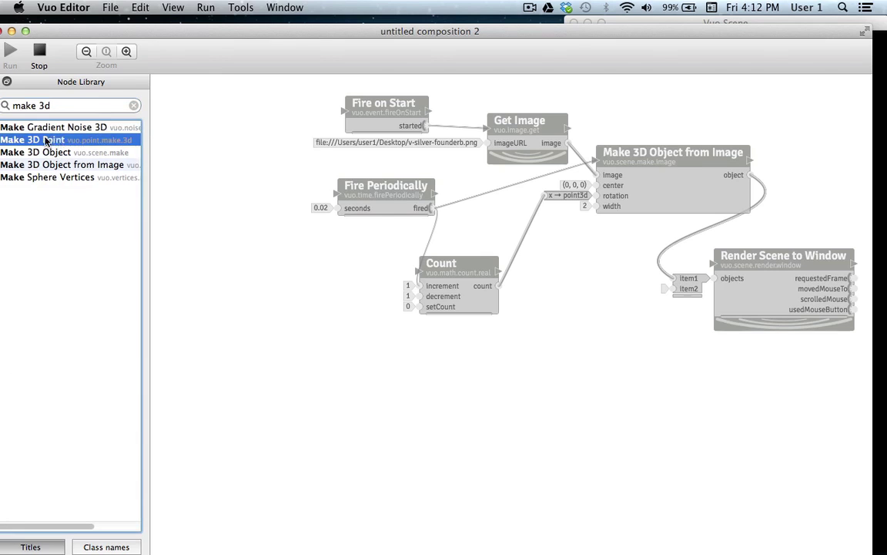
left_click_drag(515, 349, 517, 351)
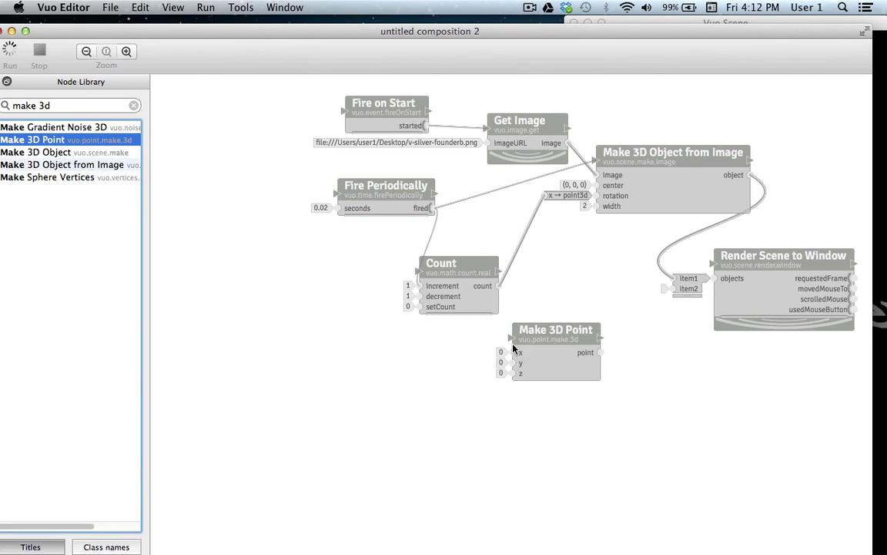
mouse_move(766, 41)
left_mouse_down()
mouse_move(752, 50)
mouse_move(506, 58)
mouse_move(463, 28)
left_mouse_up()
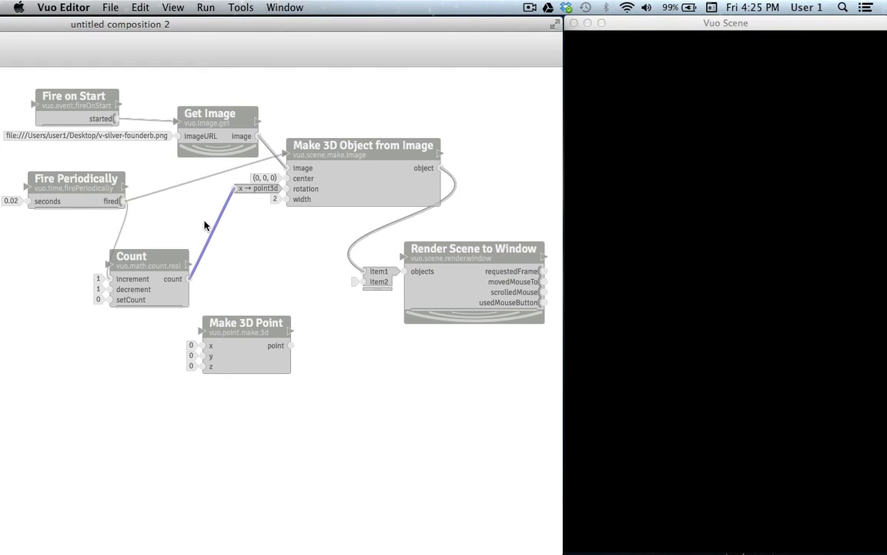
Step: Replace the Count→rotation cable: count into Make 3D Point's x, y, z, point into rotation
key("Delete")
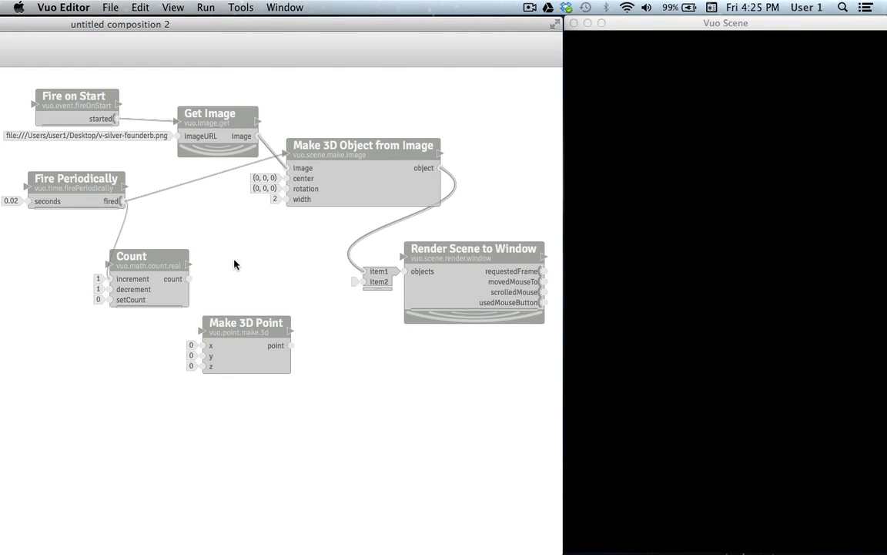
left_click_drag(190, 280, 203, 282)
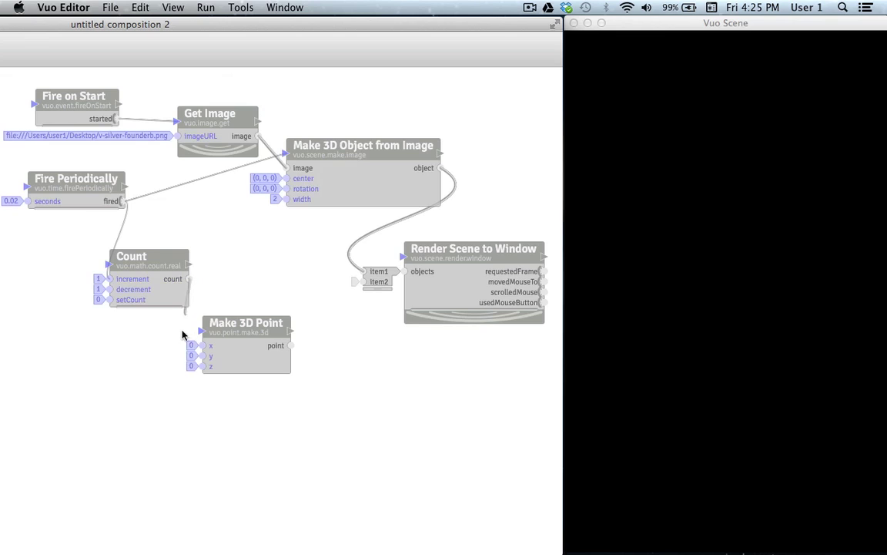
mouse_move(182, 334)
left_mouse_down()
mouse_move(193, 351)
mouse_move(206, 348)
left_mouse_up()
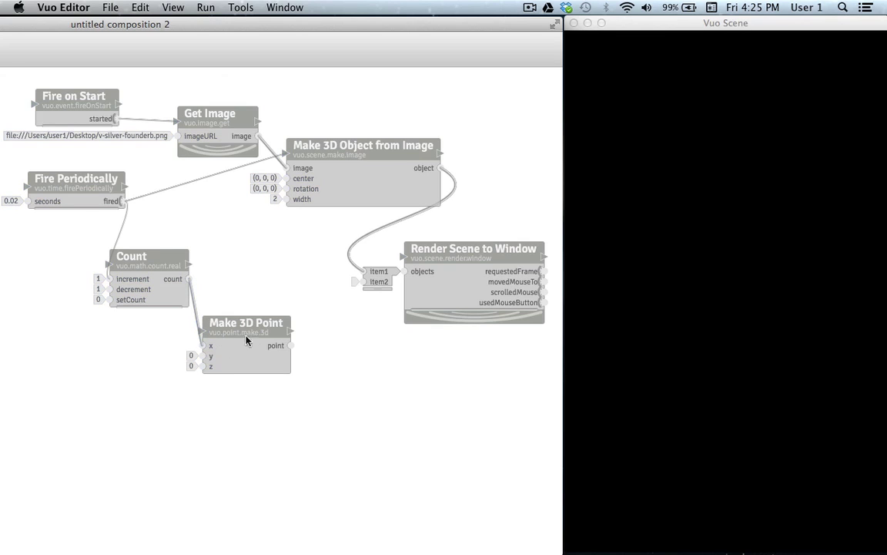
mouse_move(289, 347)
left_mouse_down()
mouse_move(301, 341)
mouse_move(287, 294)
mouse_move(229, 243)
mouse_move(249, 200)
mouse_move(287, 189)
left_mouse_up()
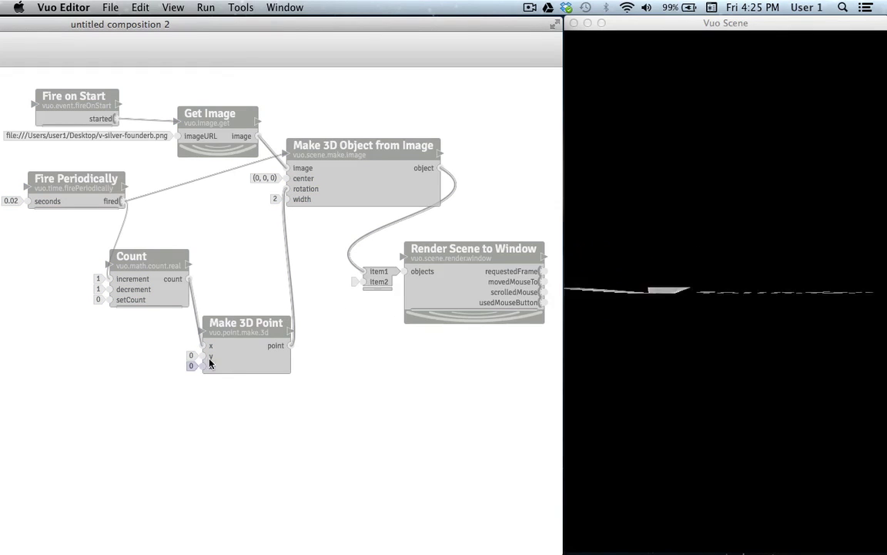
mouse_move(190, 278)
left_mouse_down()
mouse_move(219, 267)
mouse_move(192, 358)
mouse_move(206, 357)
left_mouse_up()
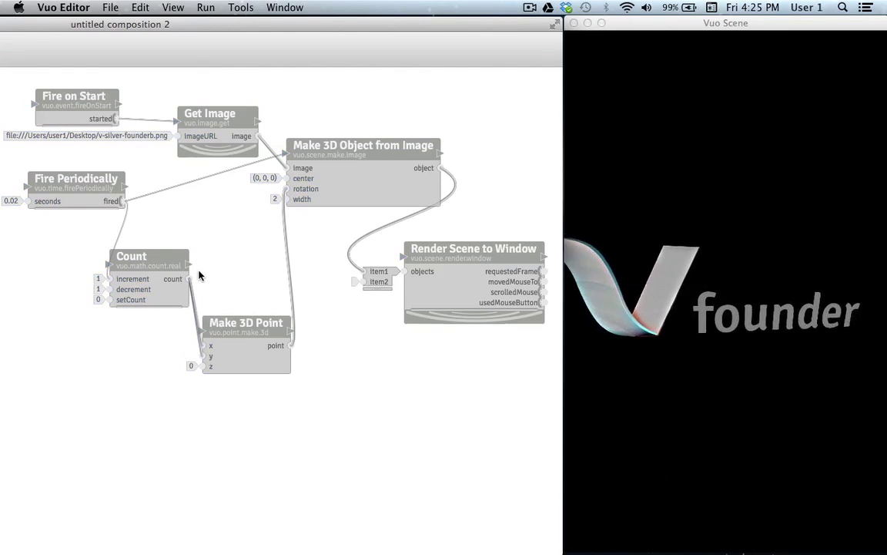
left_click_drag(190, 279, 203, 370)
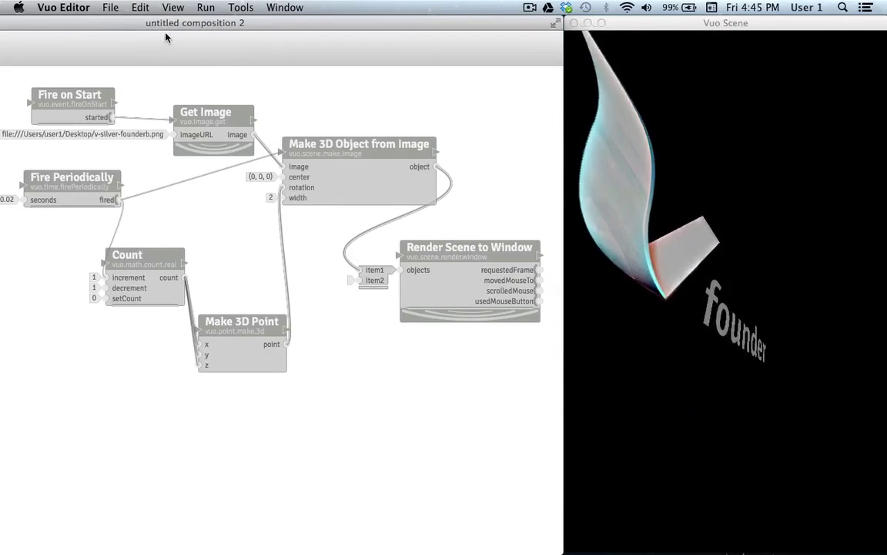
Step: Add another Make 3D Object from Image fed by Get Image, Fire Periodically and Make 3D Point
left_click_drag(119, 35, 337, 48)
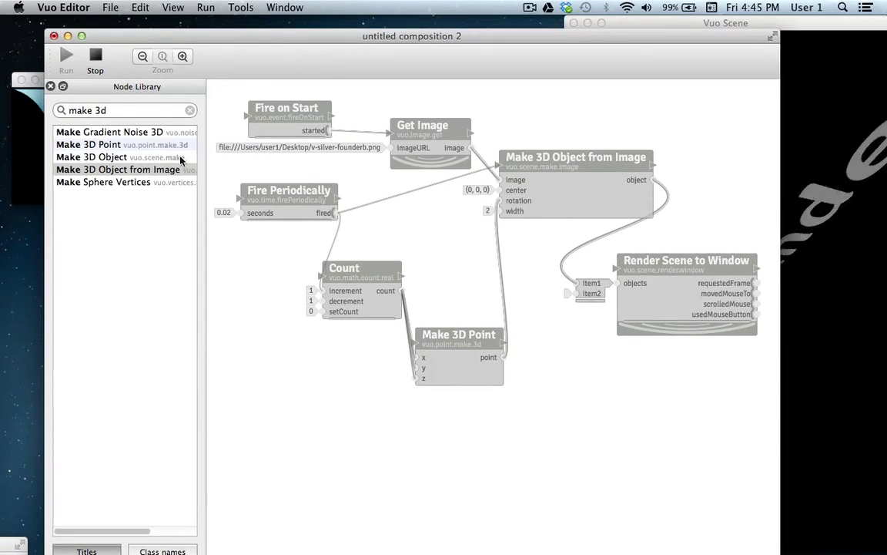
mouse_move(174, 170)
left_mouse_down()
mouse_move(228, 197)
mouse_move(536, 441)
mouse_move(598, 424)
left_mouse_up()
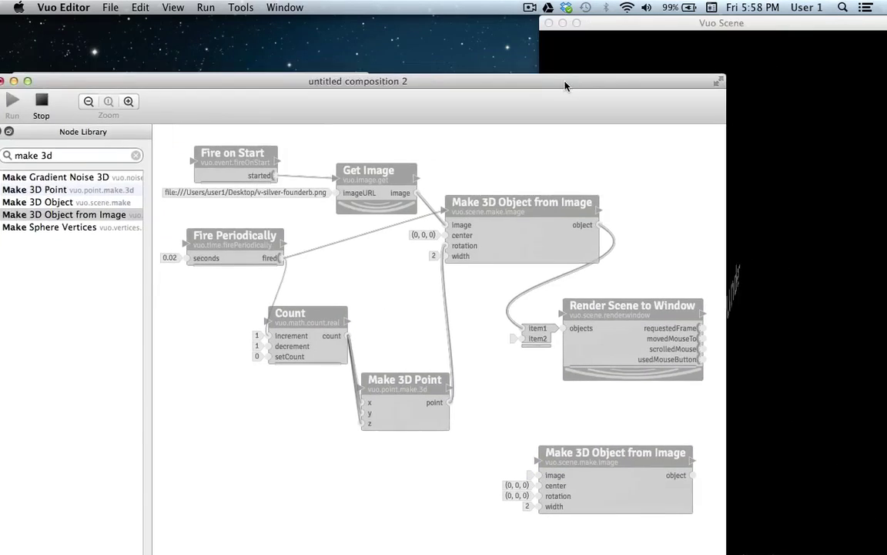
mouse_move(565, 83)
left_mouse_down()
mouse_move(403, 55)
mouse_move(374, 37)
mouse_move(384, 26)
left_mouse_up()
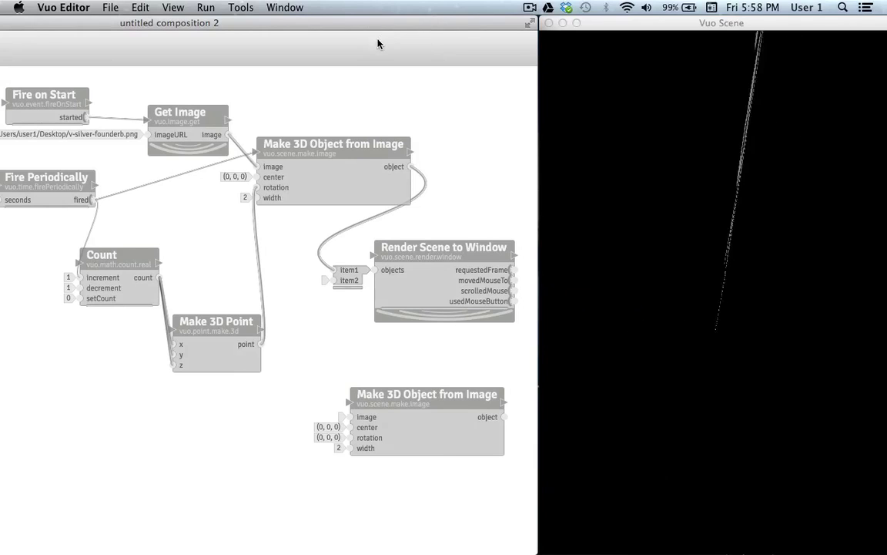
mouse_move(228, 134)
left_mouse_down()
mouse_move(329, 288)
mouse_move(307, 368)
mouse_move(353, 405)
mouse_move(351, 417)
left_mouse_up()
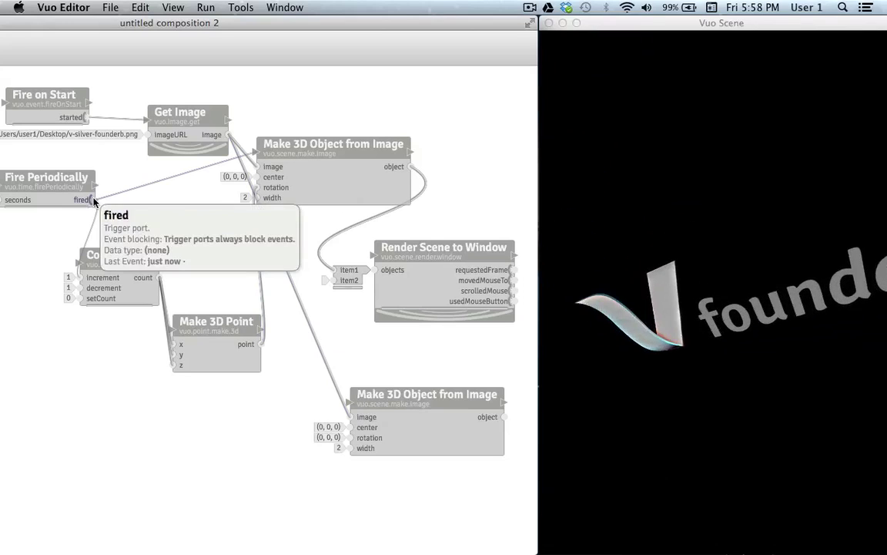
mouse_move(94, 199)
left_mouse_down()
mouse_move(149, 224)
mouse_move(350, 401)
left_mouse_up()
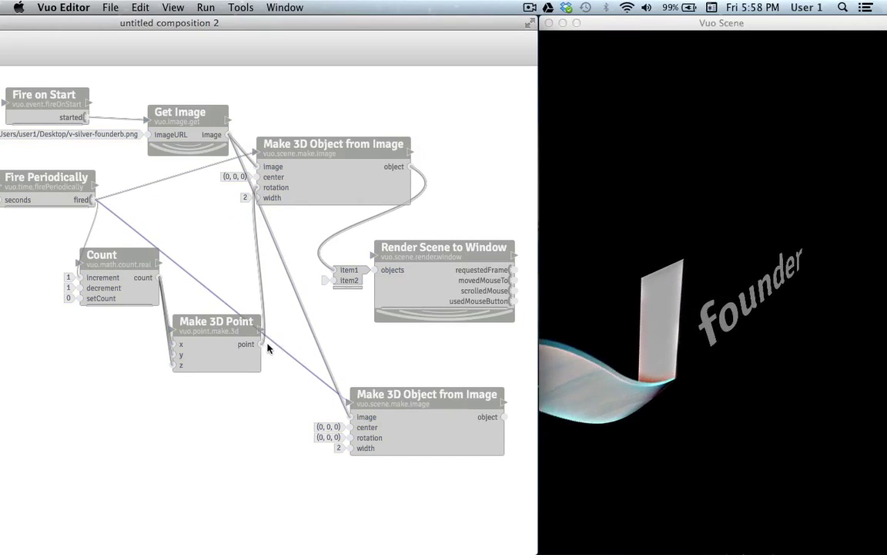
mouse_move(262, 344)
left_mouse_down()
mouse_move(303, 368)
mouse_move(345, 437)
left_mouse_up()
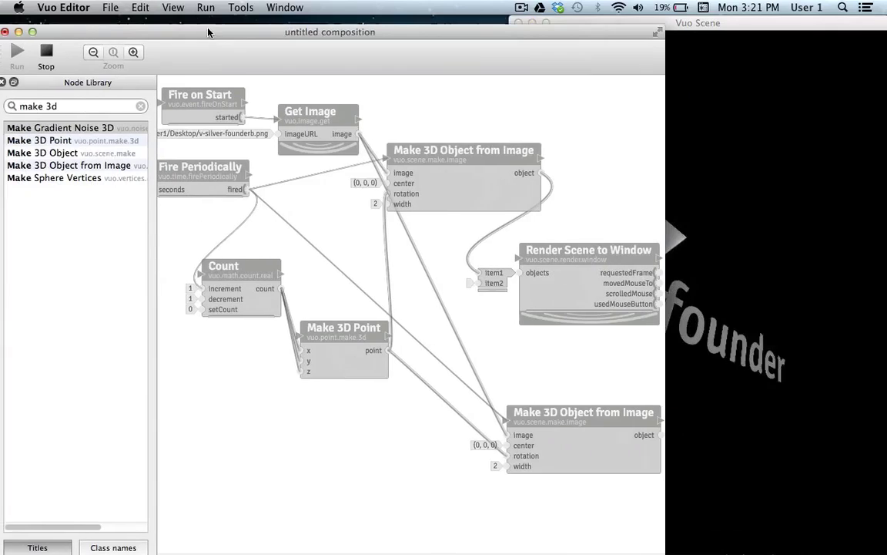
Step: Stop the composition, shrink and move the scene window, and wire the second object to item2
left_click(55, 59)
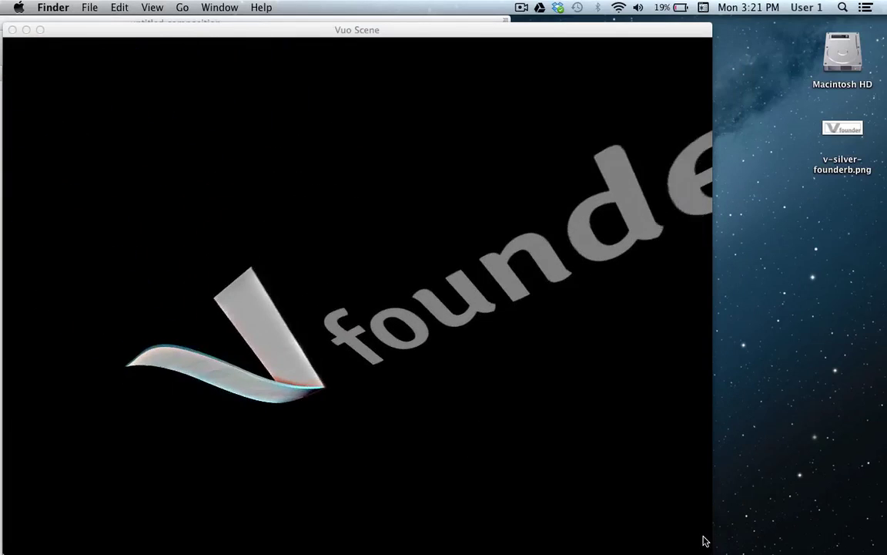
left_click_drag(710, 543, 433, 543)
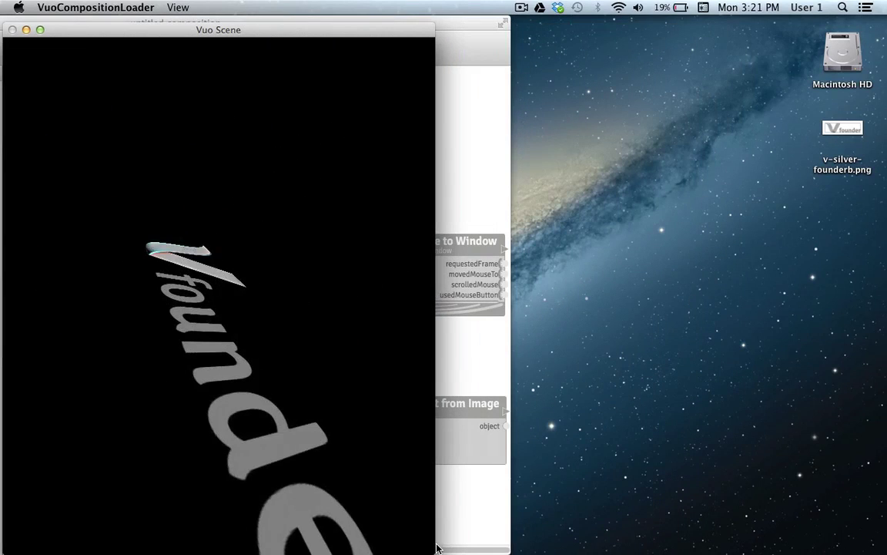
left_click_drag(136, 30, 644, 23)
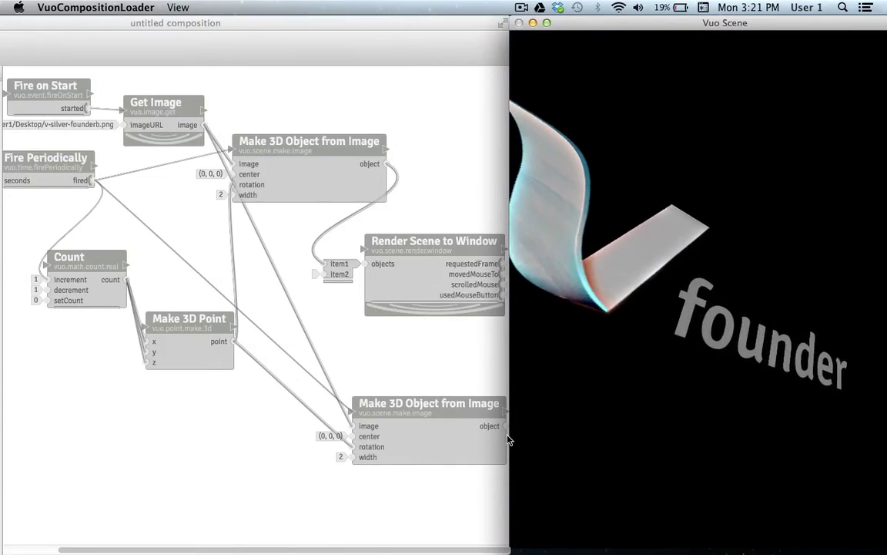
left_click(507, 424)
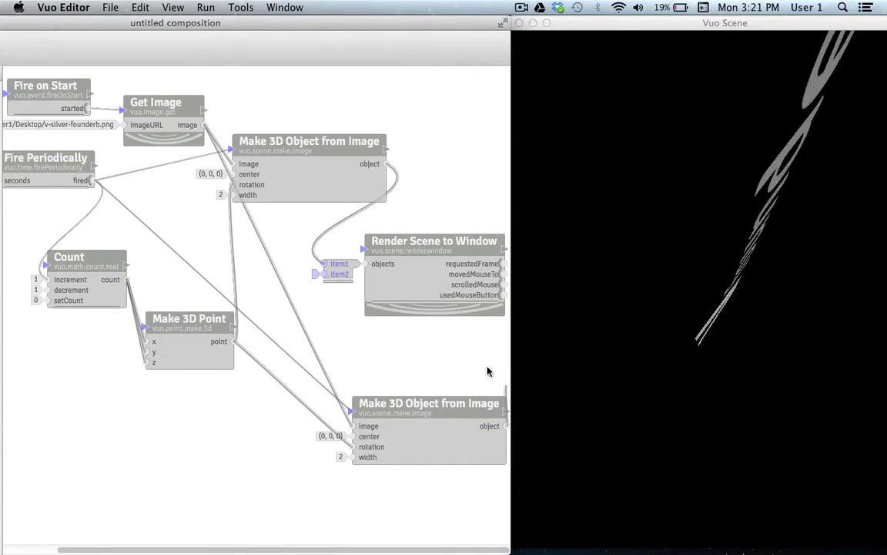
left_click_drag(371, 368, 325, 275)
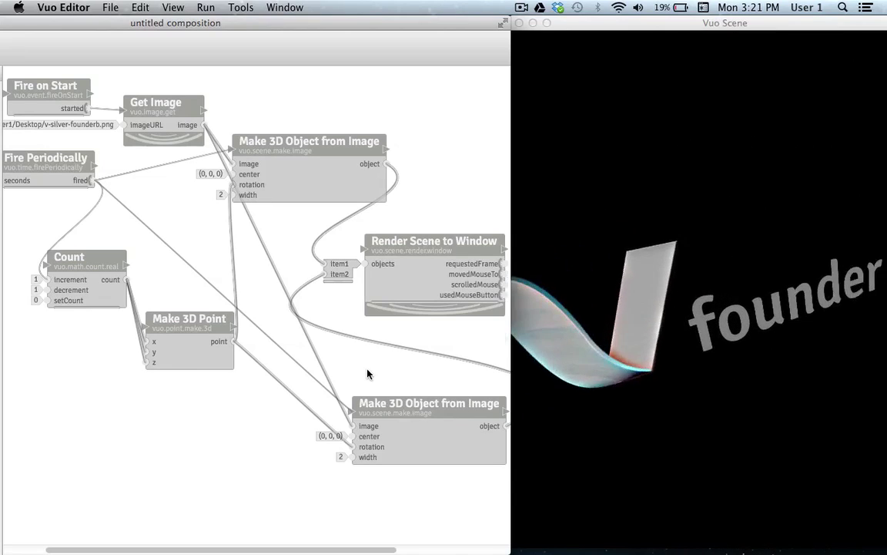
Step: Set the lower Make 3D Object from Image's center to (0, 1, 0)
left_click(331, 435)
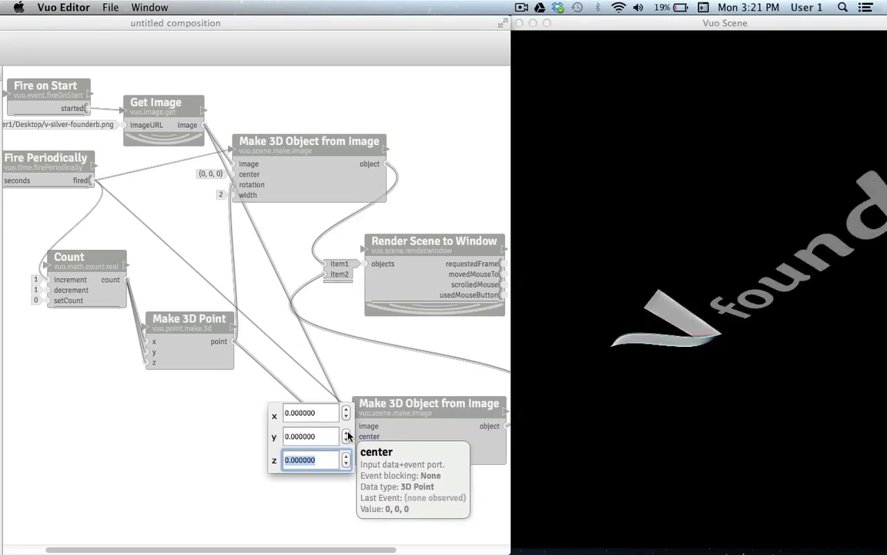
left_click(347, 435)
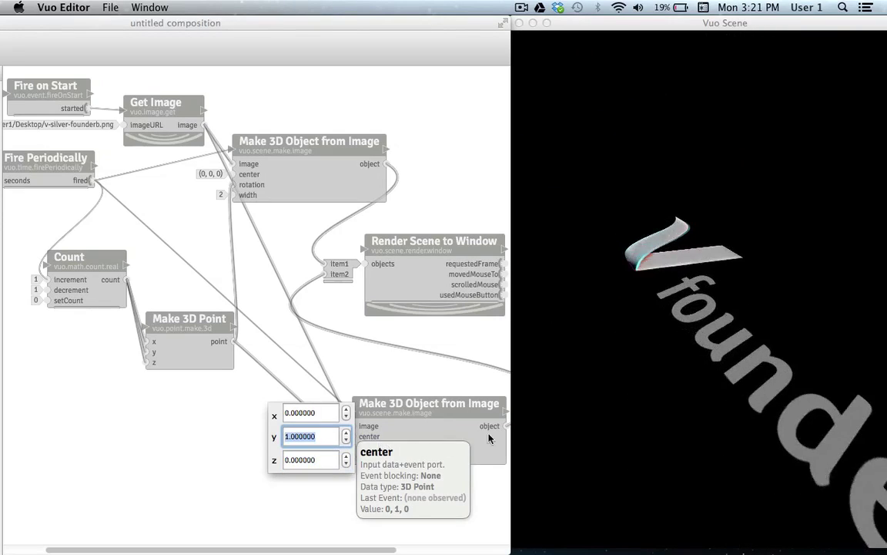